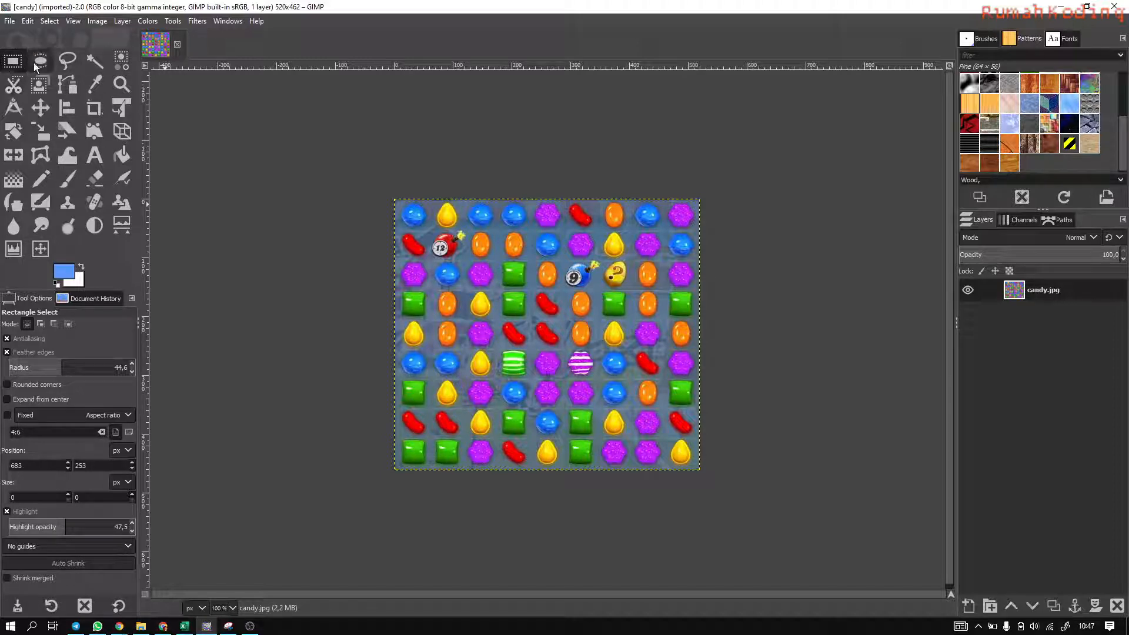
Compare the options of the Ellipse, Free, Fuzzy, Scissors and other selection tools, along with the Paths tool.
{"action": "left_click", "coordinate": [68, 61]}
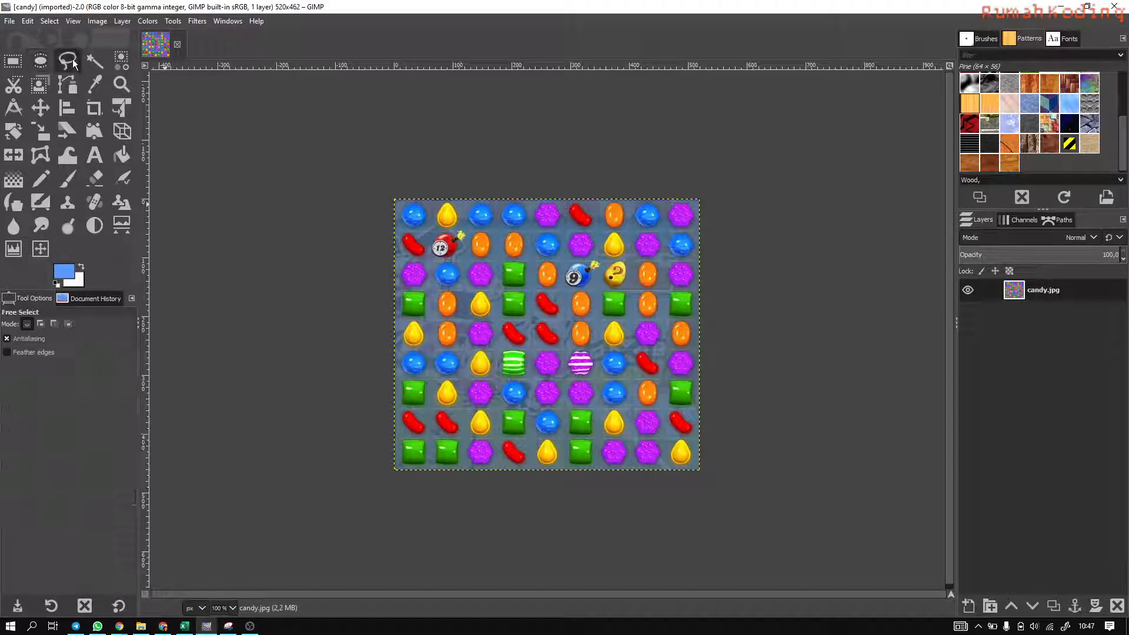
{"action": "left_click", "coordinate": [53, 62]}
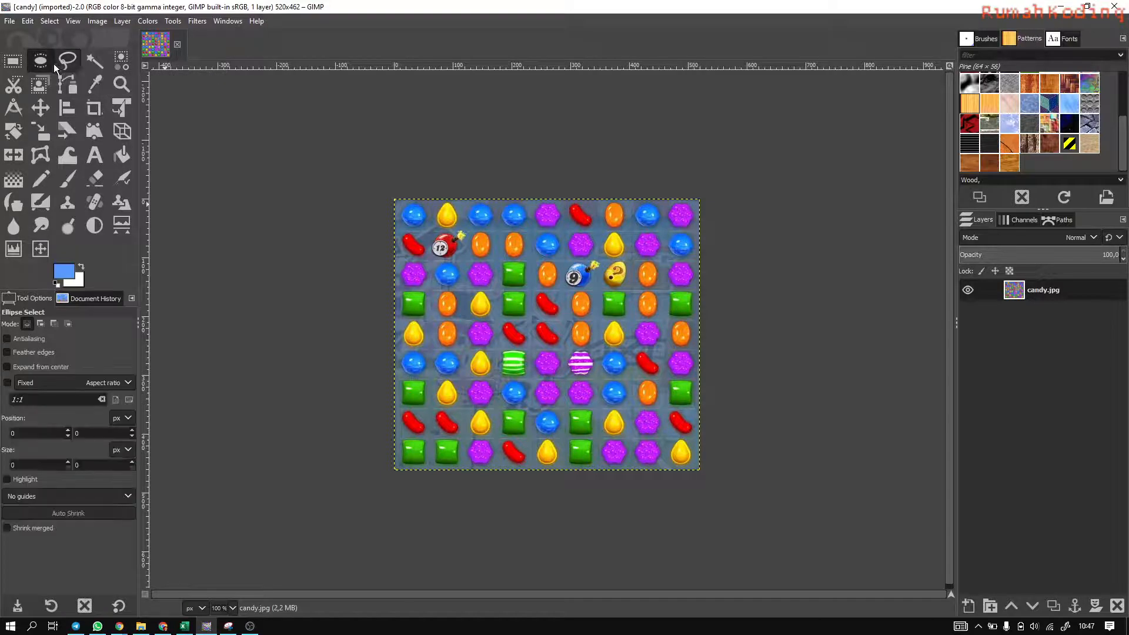
{"action": "left_click", "coordinate": [14, 62]}
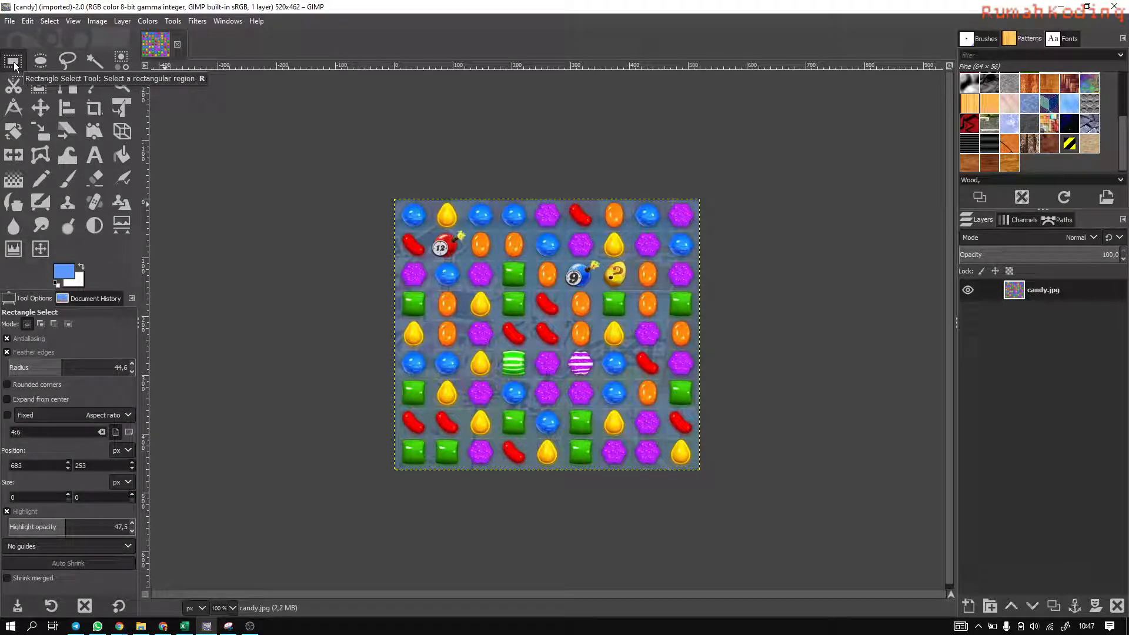
{"action": "left_click", "coordinate": [41, 59]}
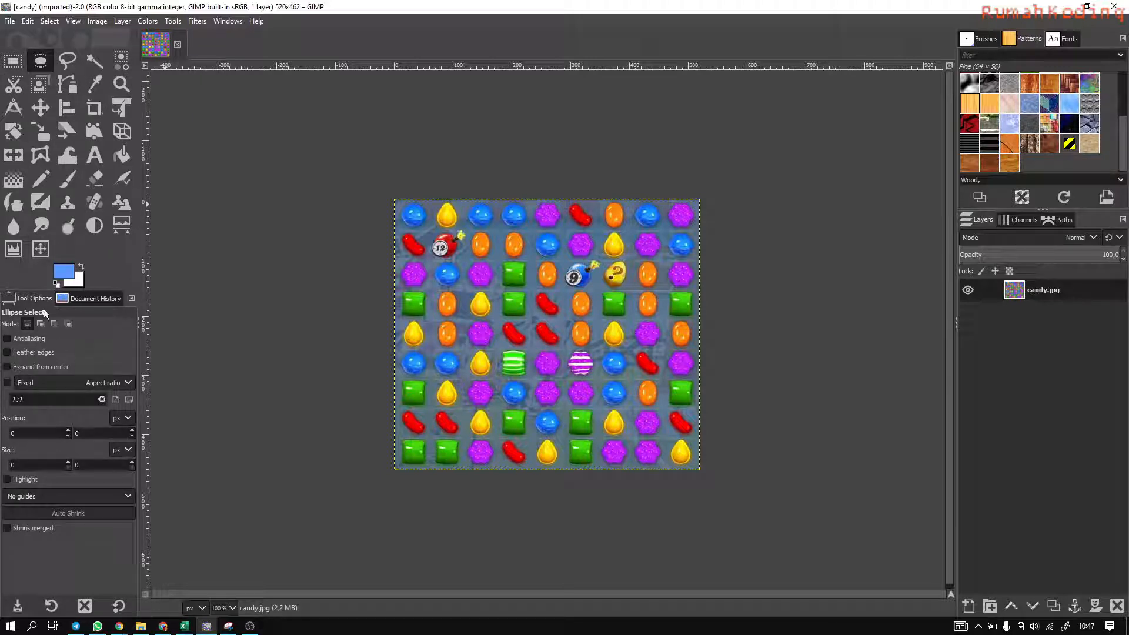
{"action": "left_click", "coordinate": [13, 62]}
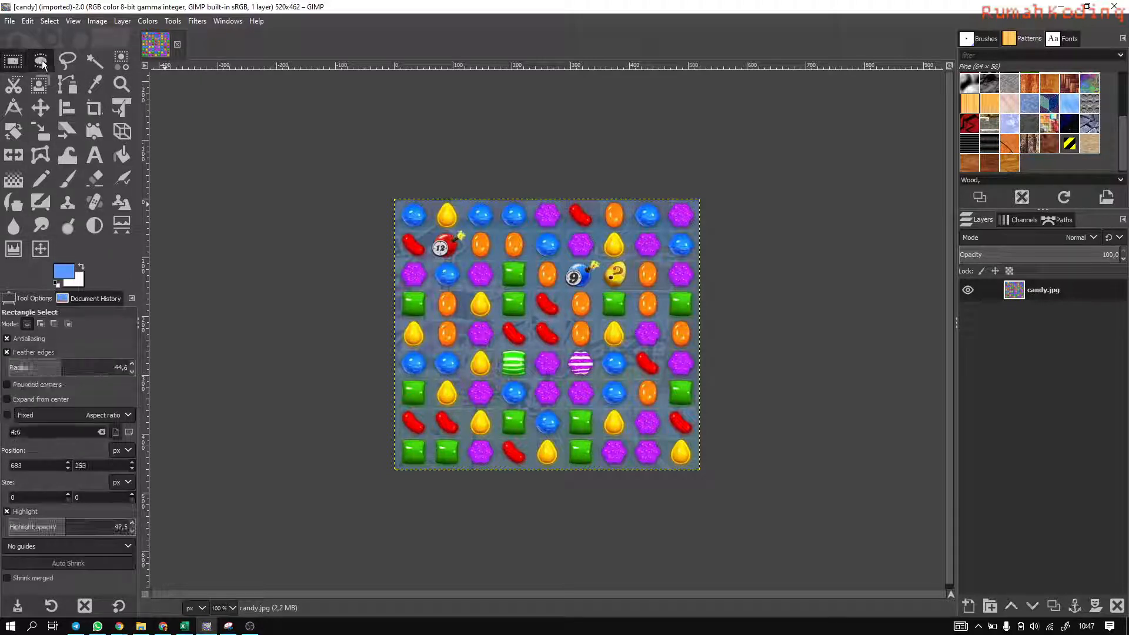
{"action": "left_click", "coordinate": [41, 60]}
{"action": "left_click", "coordinate": [70, 64]}
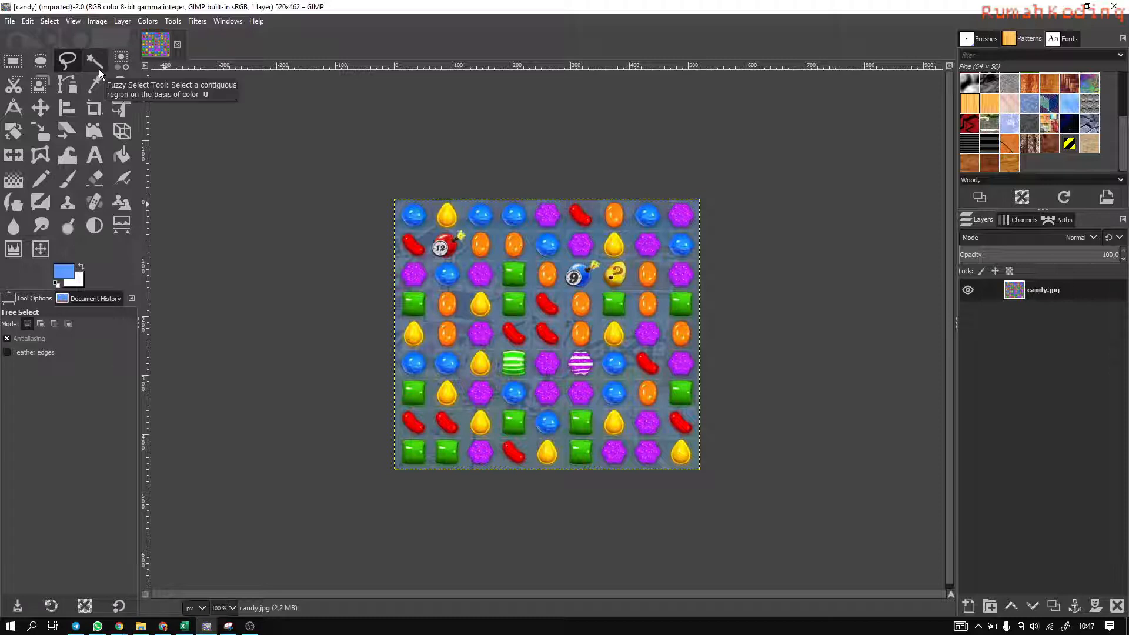
{"action": "left_click", "coordinate": [99, 69]}
{"action": "left_click", "coordinate": [122, 62]}
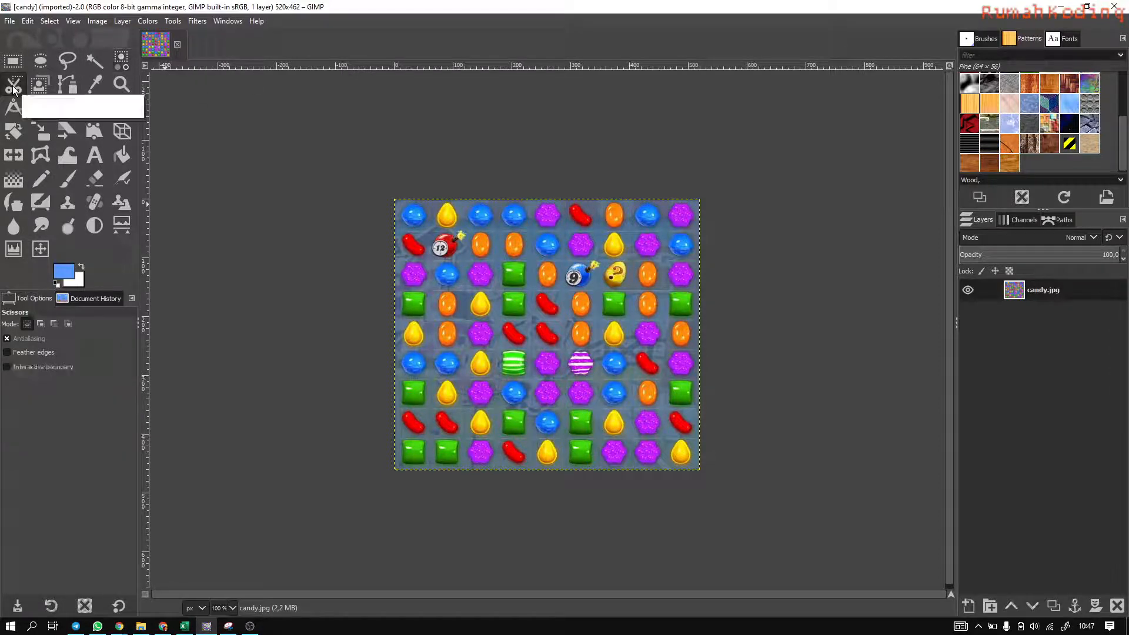
{"action": "left_click", "coordinate": [34, 85]}
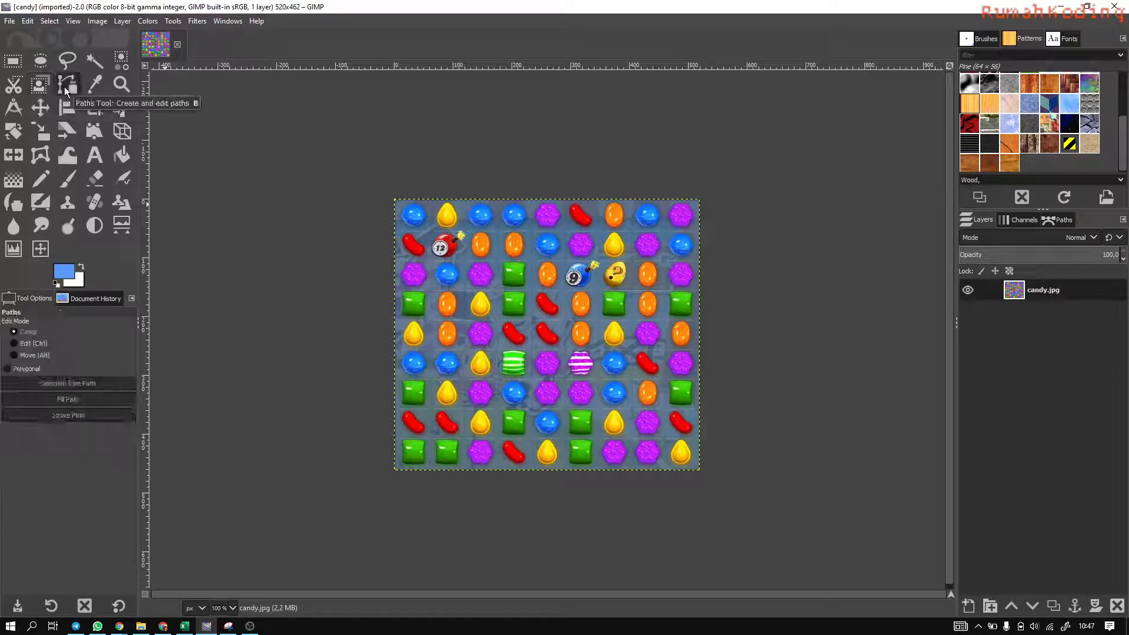
{"action": "left_click", "coordinate": [14, 86]}
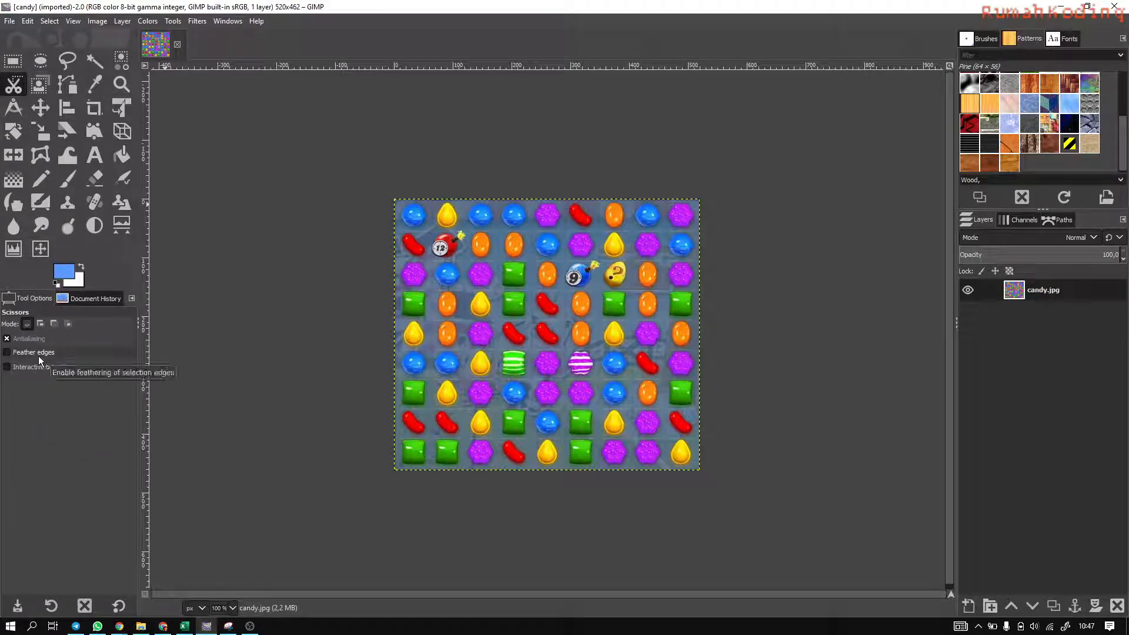
Use Rectangle Select in replace mode to select the red bomb numbered 12, about 63 × 54 px, and disable feathered edges.
{"action": "left_click", "coordinate": [13, 61]}
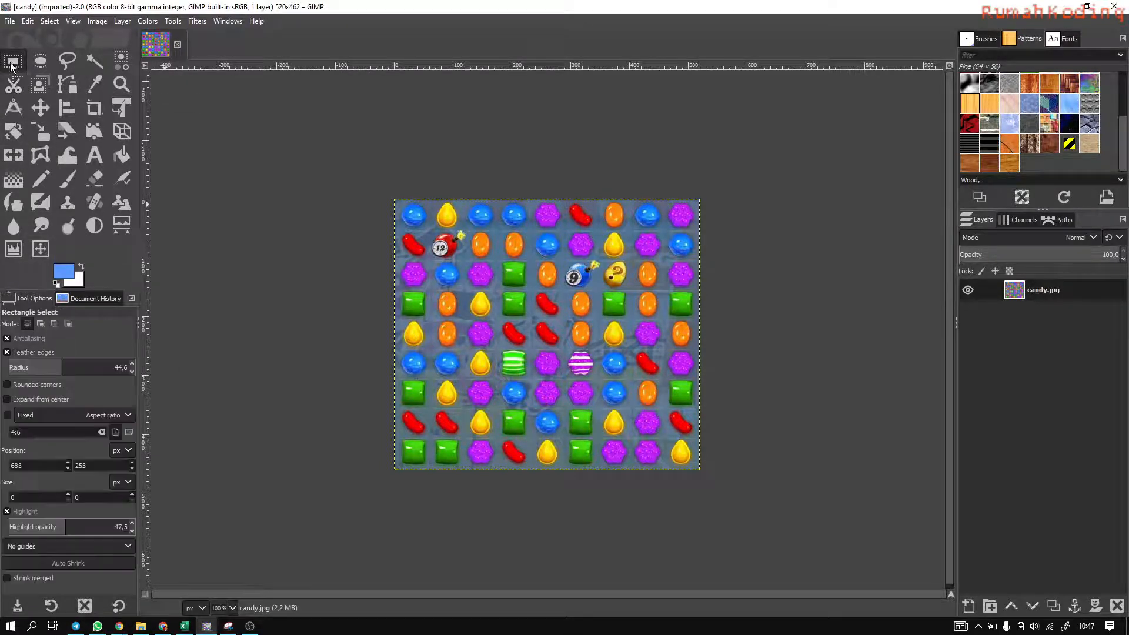
{"action": "left_click", "coordinate": [42, 323]}
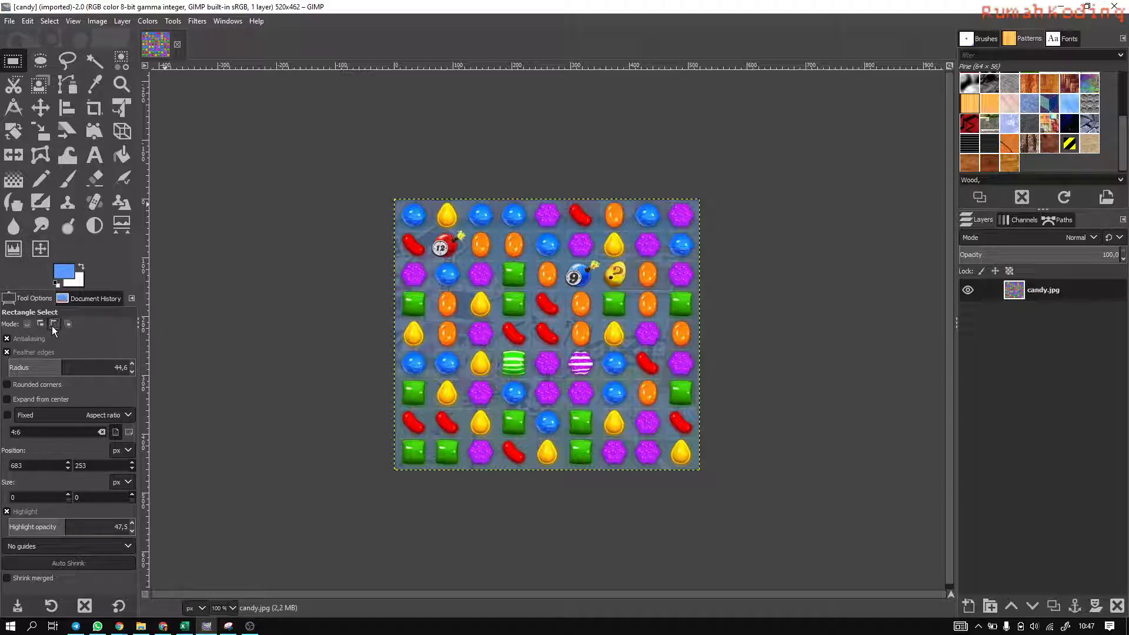
{"action": "left_click", "coordinate": [68, 323]}
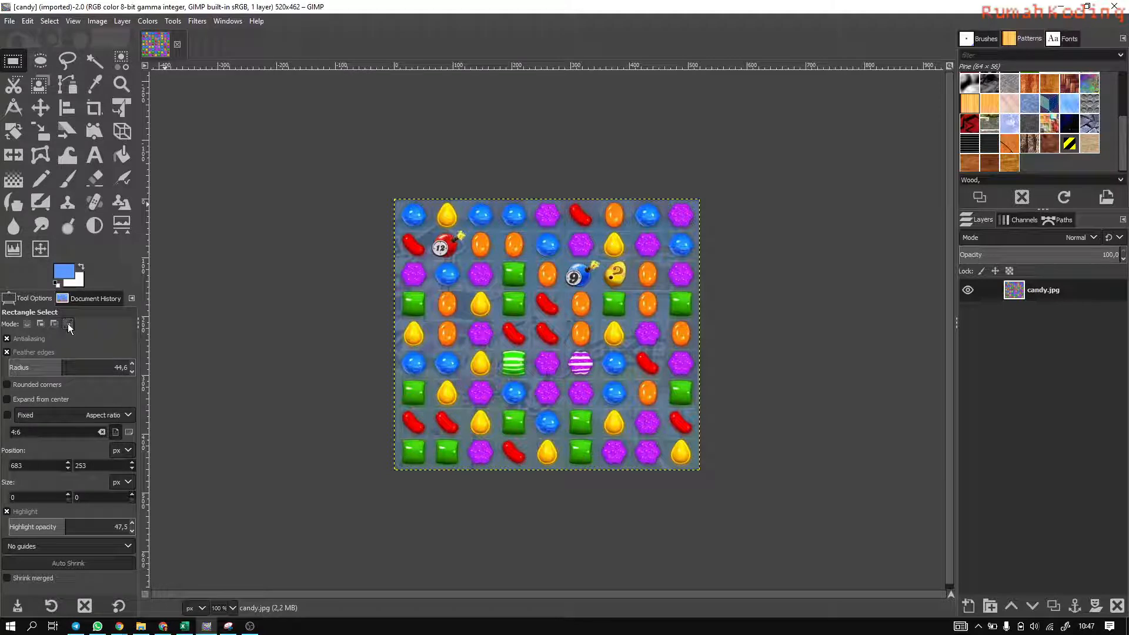
{"action": "left_click", "coordinate": [26, 326]}
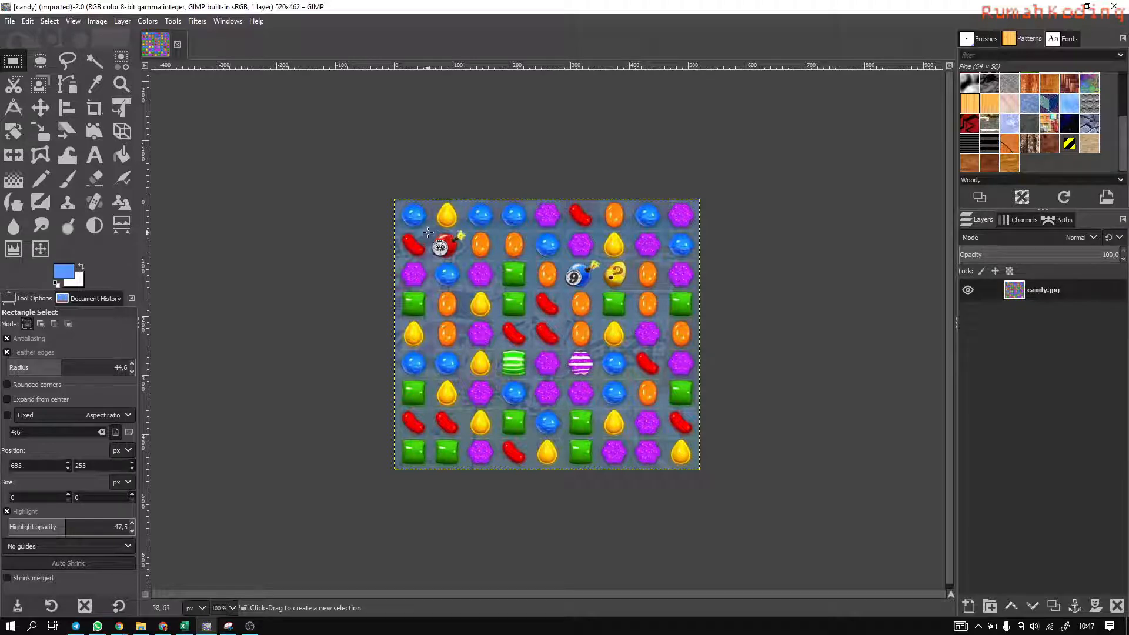
{"action": "scroll", "coordinate": [431, 230], "scroll_direction": "up", "scroll_amount": 2}
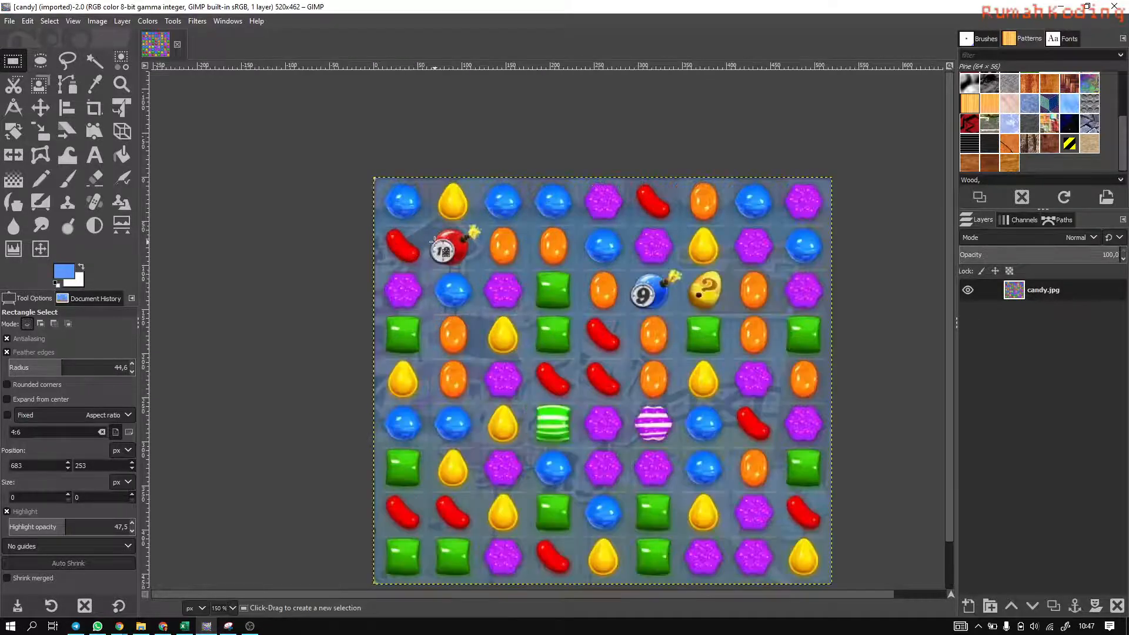
{"action": "scroll", "coordinate": [433, 230], "scroll_direction": "down", "scroll_amount": 1}
{"action": "left_click_drag", "start_coordinate": [428, 223], "coordinate": [484, 271]}
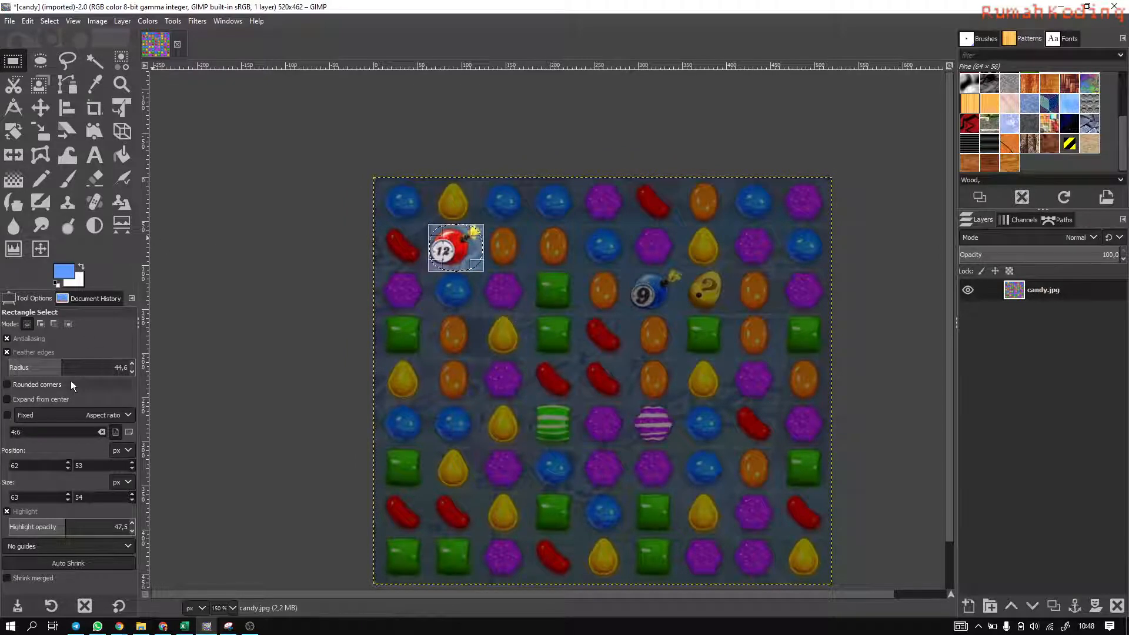
{"action": "left_click", "coordinate": [31, 352]}
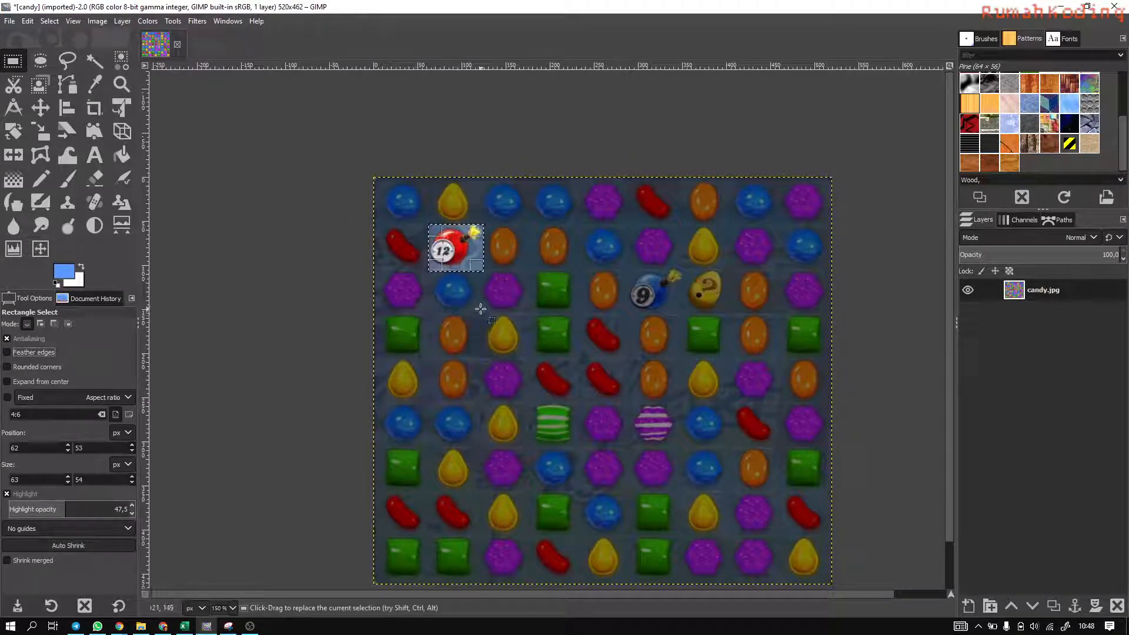
Try adding the orange candy in row two to a selection of the green square below it using add mode, and clear the selection.
{"action": "left_click", "coordinate": [532, 276]}
{"action": "left_click_drag", "start_coordinate": [532, 275], "coordinate": [581, 316]}
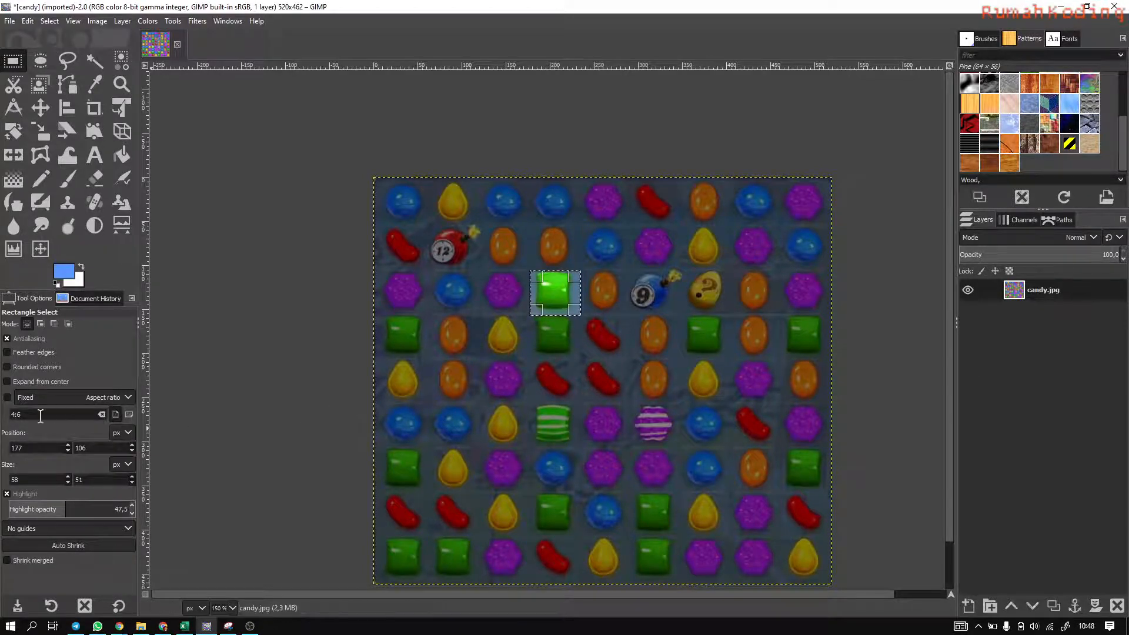
{"action": "left_click", "coordinate": [40, 324]}
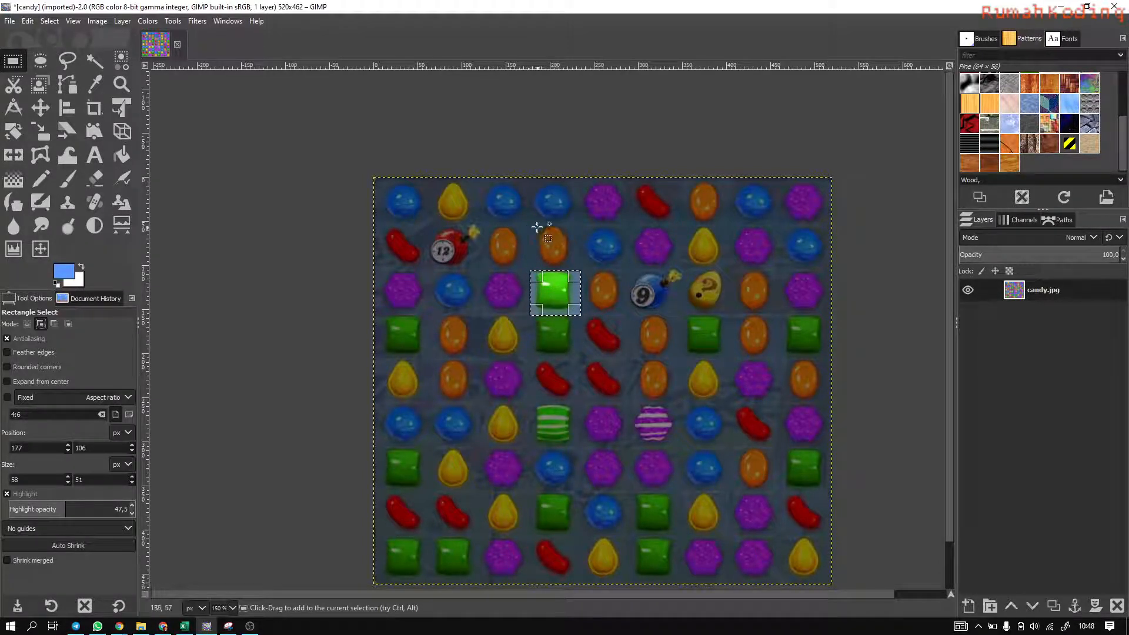
{"action": "left_click_drag", "start_coordinate": [528, 226], "coordinate": [579, 267]}
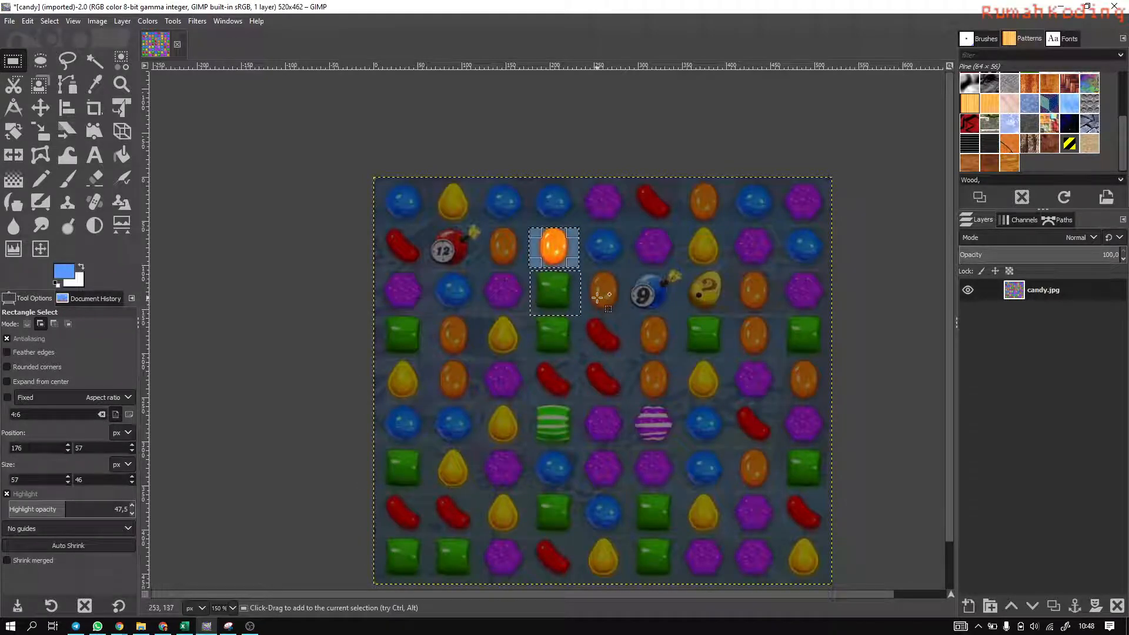
{"action": "key", "text": "ctrl+shift+a"}
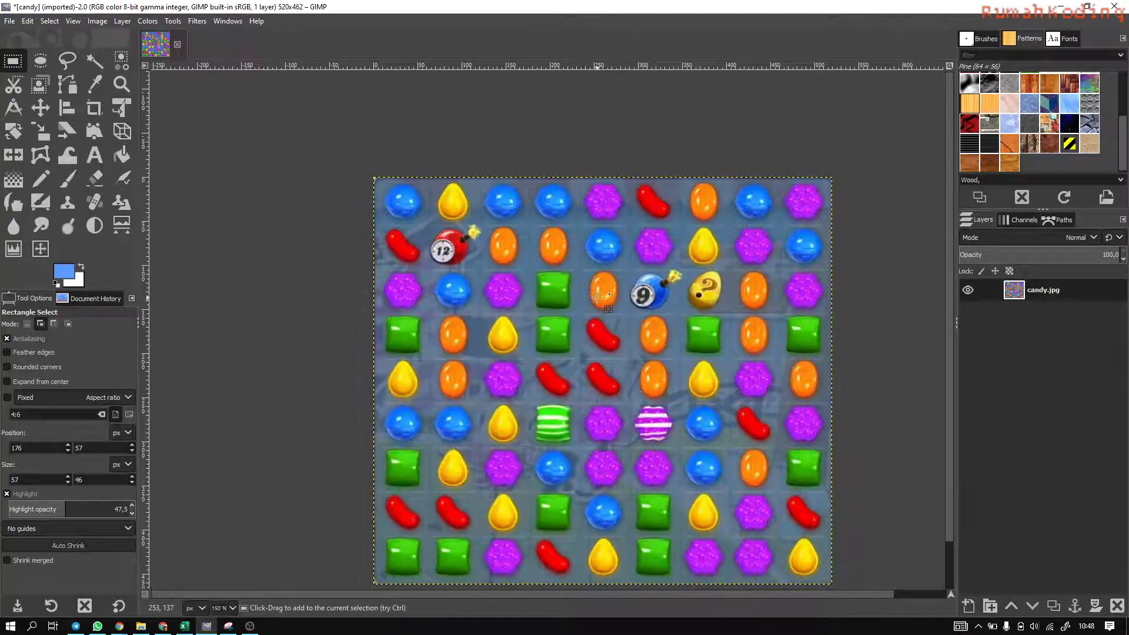
Select the green square in row three, about 61 × 52 px, adding the orange candy above it and the adjacent purple candy.
{"action": "left_click_drag", "start_coordinate": [528, 269], "coordinate": [579, 310]}
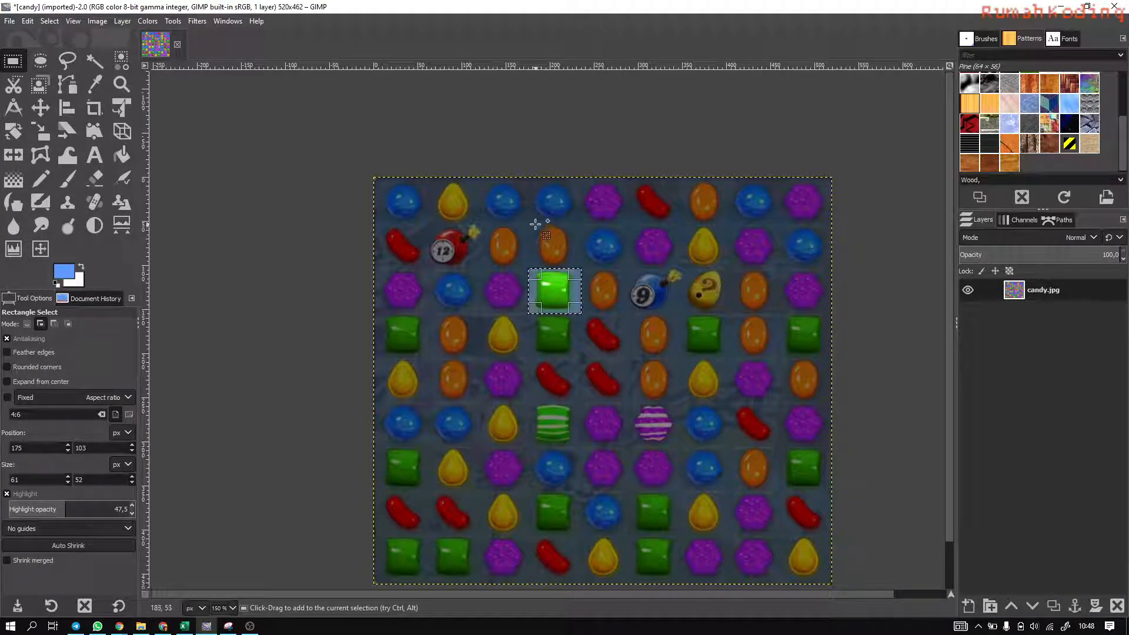
{"action": "left_click_drag", "start_coordinate": [532, 226], "coordinate": [576, 273]}
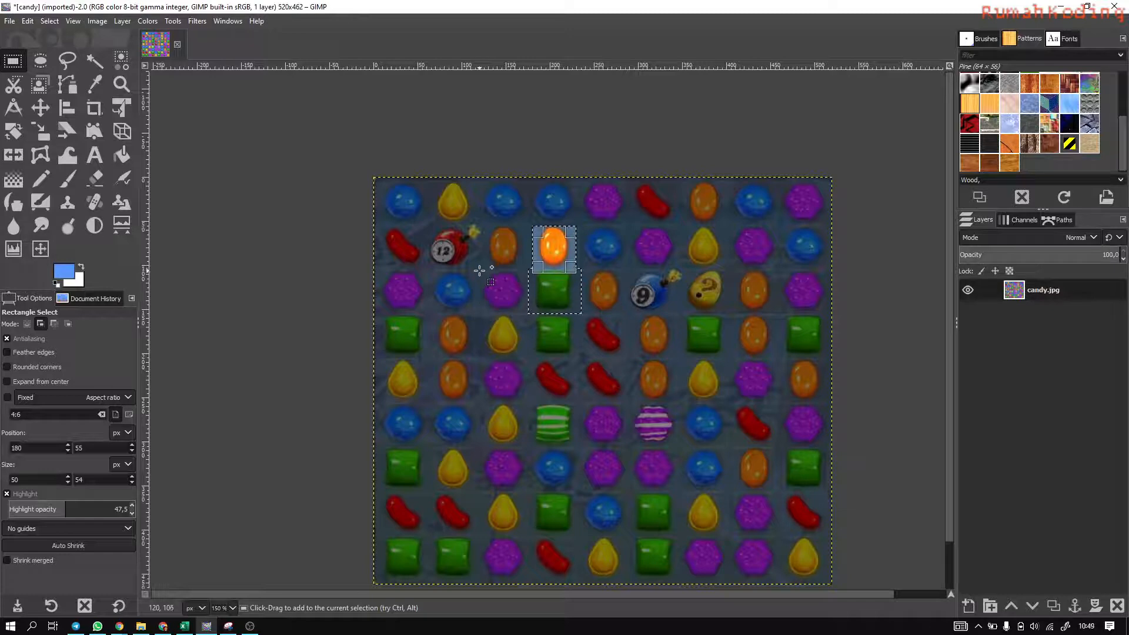
{"action": "left_click_drag", "start_coordinate": [480, 270], "coordinate": [575, 312]}
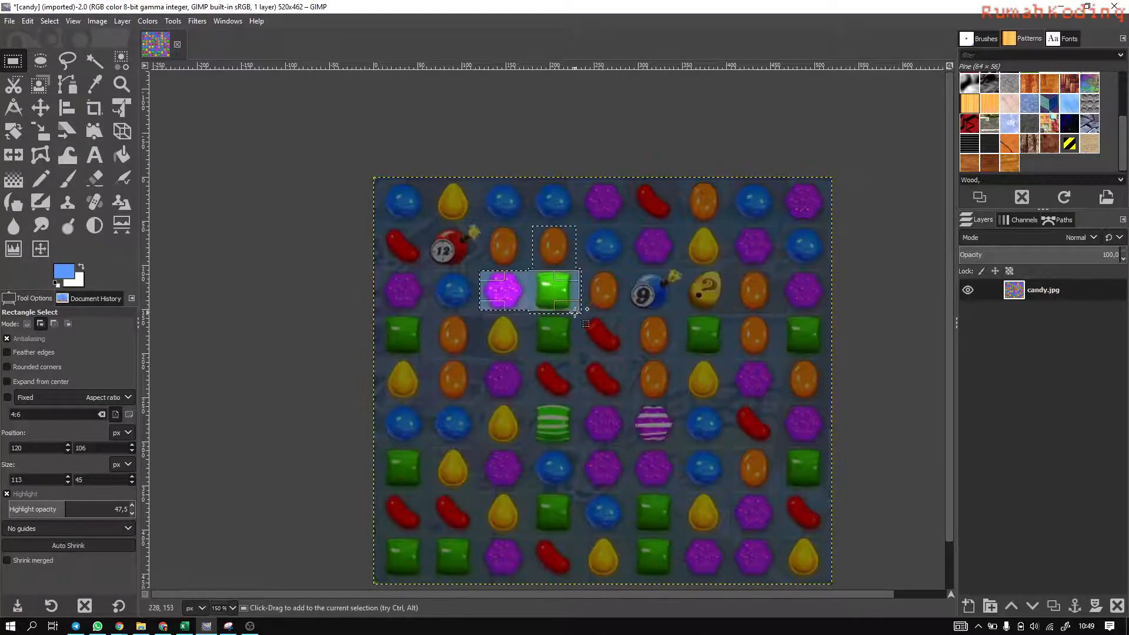
{"action": "left_click", "coordinate": [557, 239]}
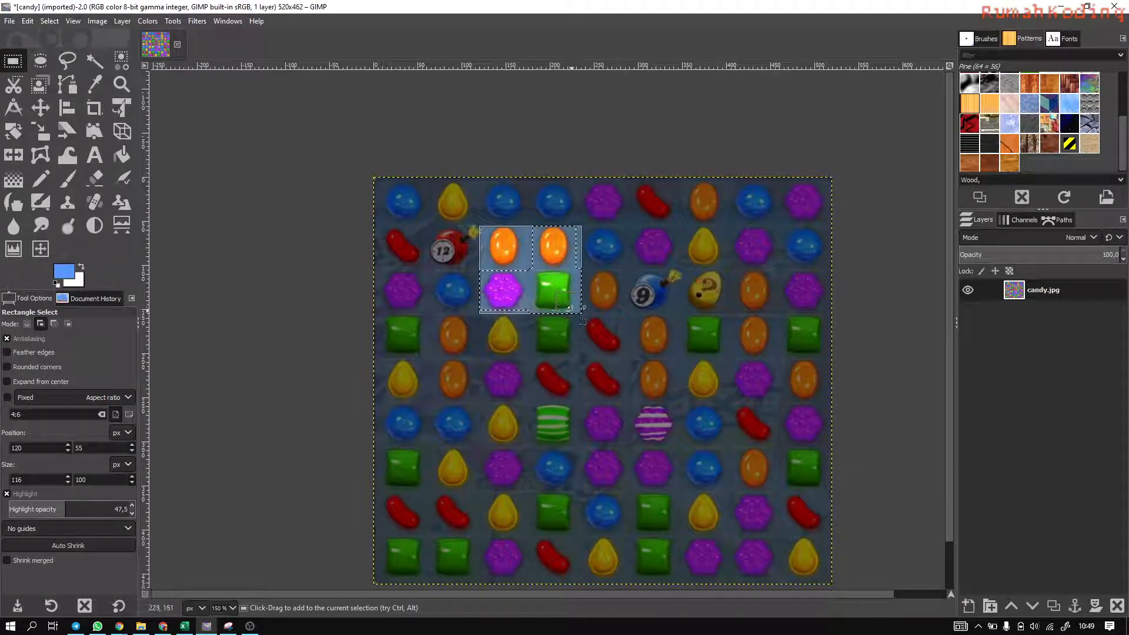
{"action": "left_click", "coordinate": [597, 291]}
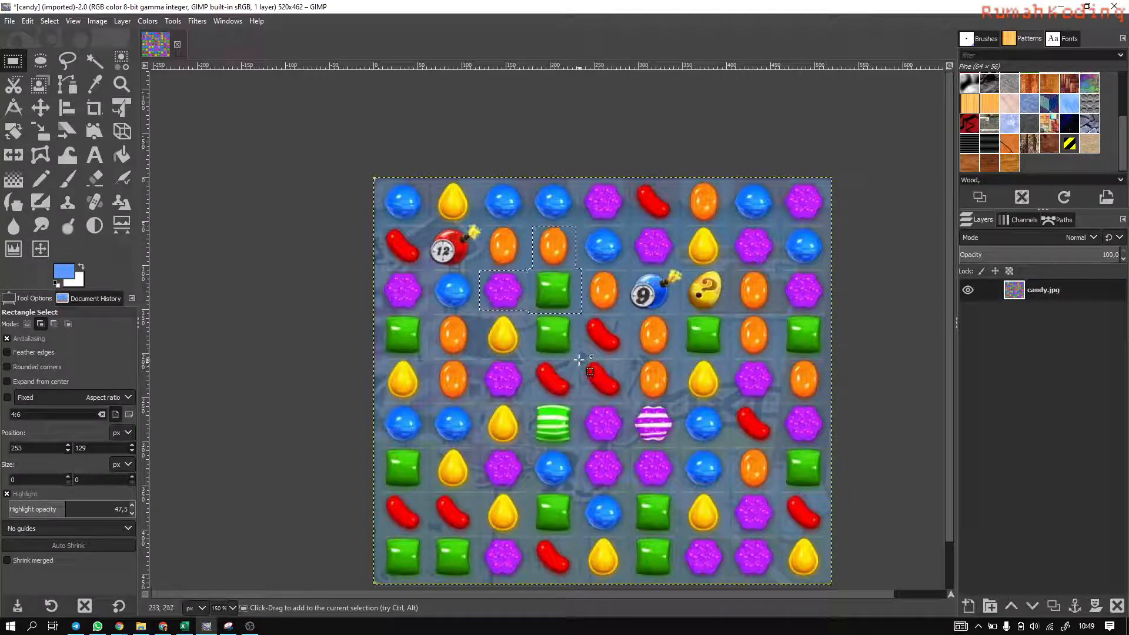
Add the red bean in row five, fifth column, to the selection, about 60 × 49 px, and copy the selected pixels.
{"action": "left_click_drag", "start_coordinate": [579, 359], "coordinate": [632, 402]}
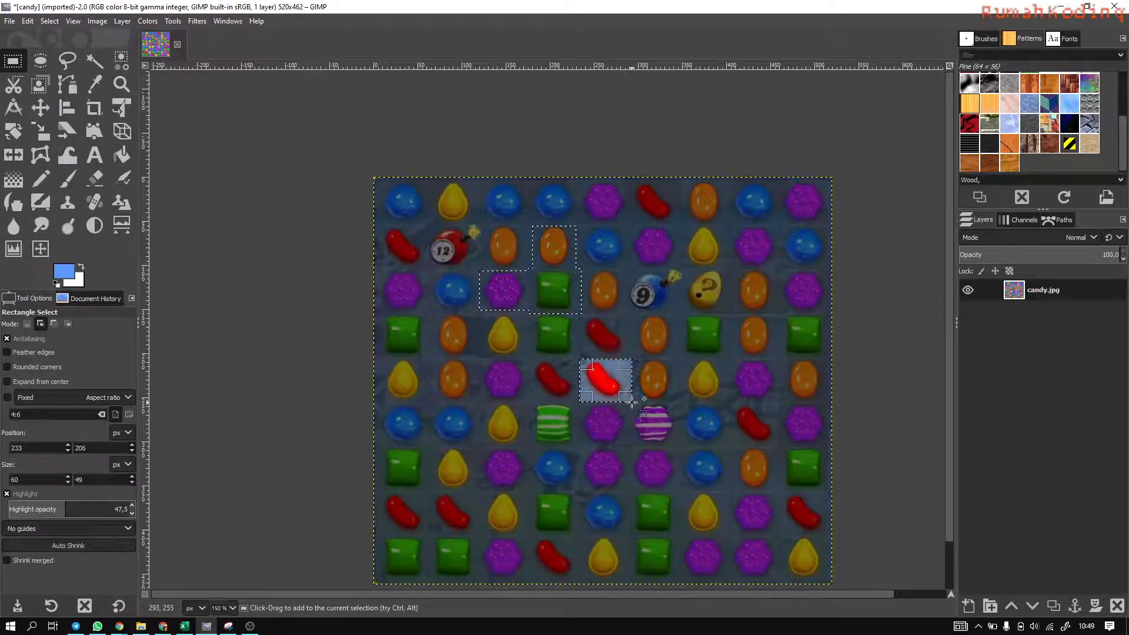
{"action": "left_click", "coordinate": [610, 389]}
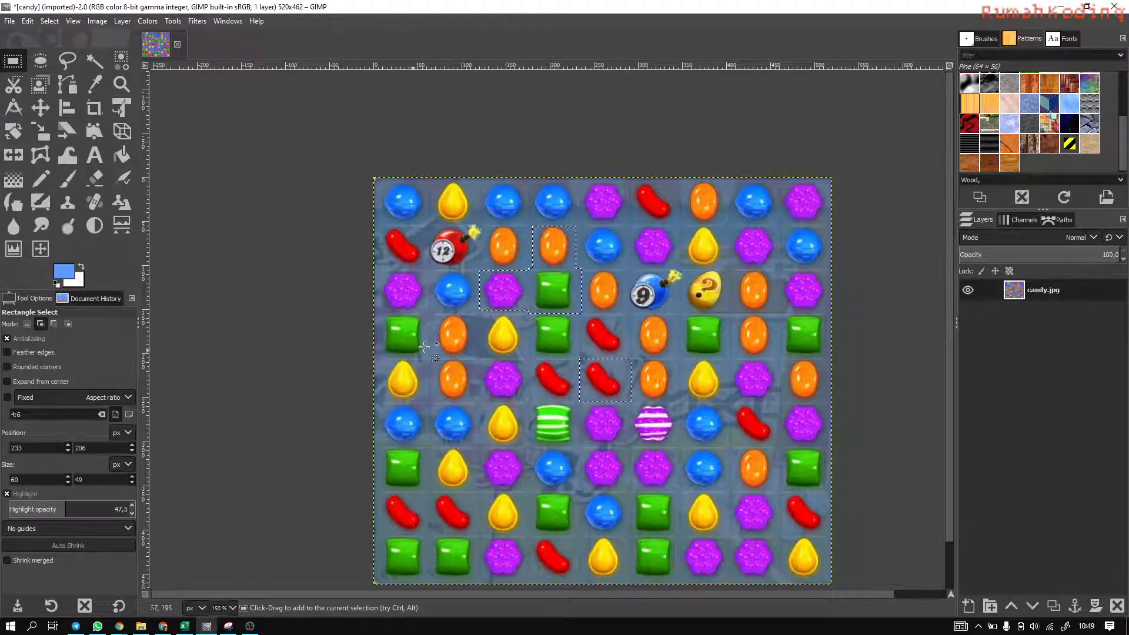
{"action": "right_click", "coordinate": [552, 288]}
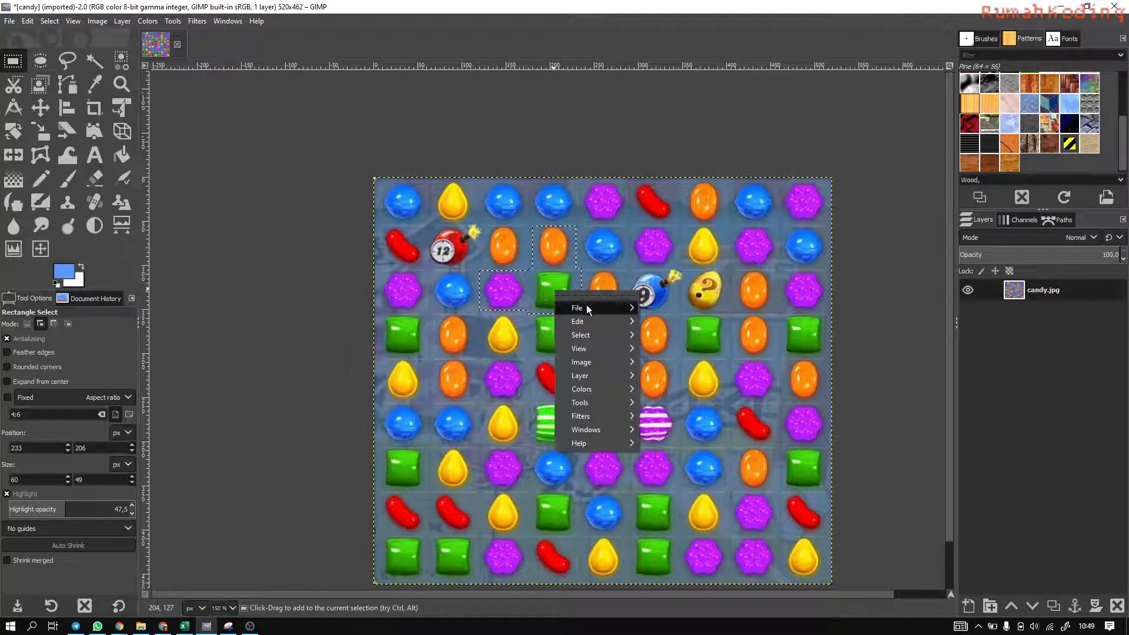
{"action": "mouse_move", "coordinate": [590, 322]}
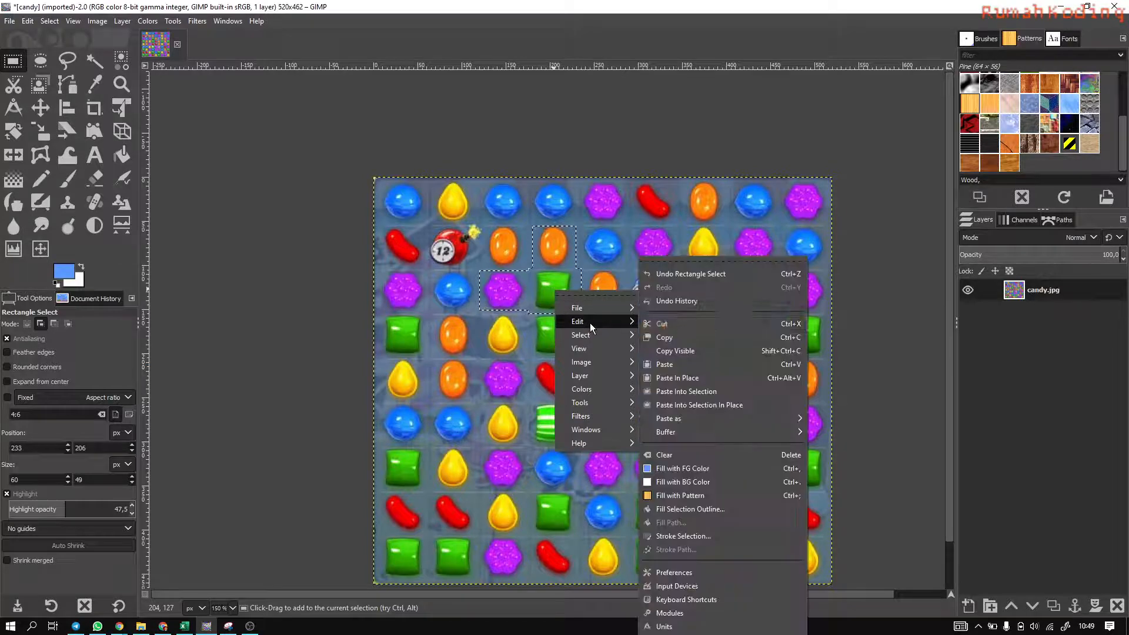
{"action": "left_click", "coordinate": [680, 339]}
Paste the copied candies as a new image and return to the candy image.
{"action": "right_click", "coordinate": [644, 251]}
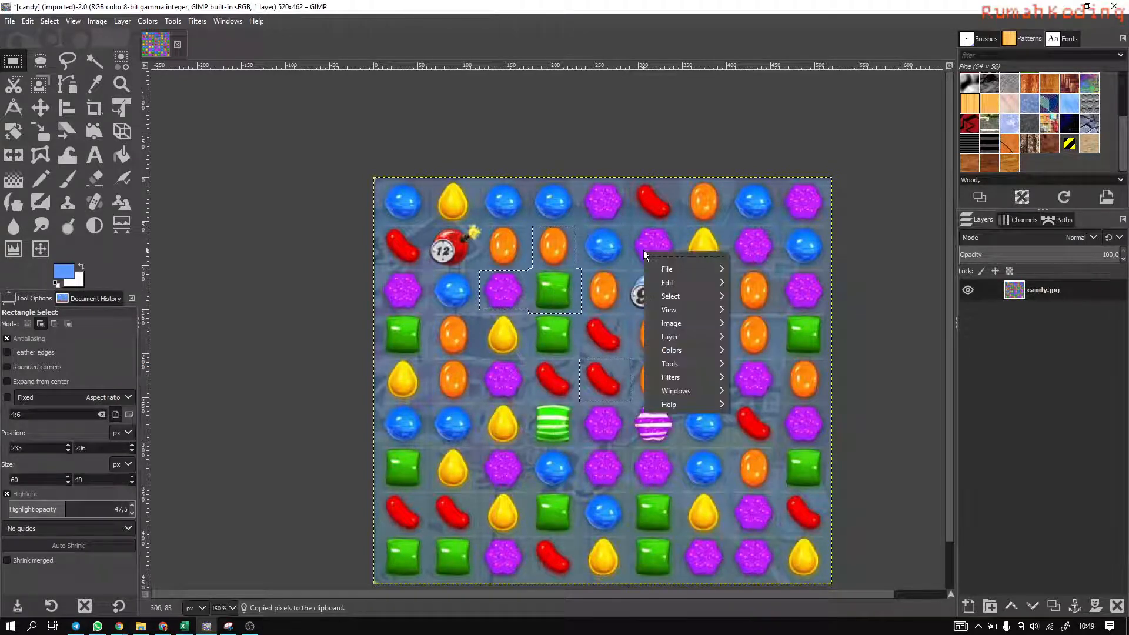
{"action": "mouse_move", "coordinate": [685, 281]}
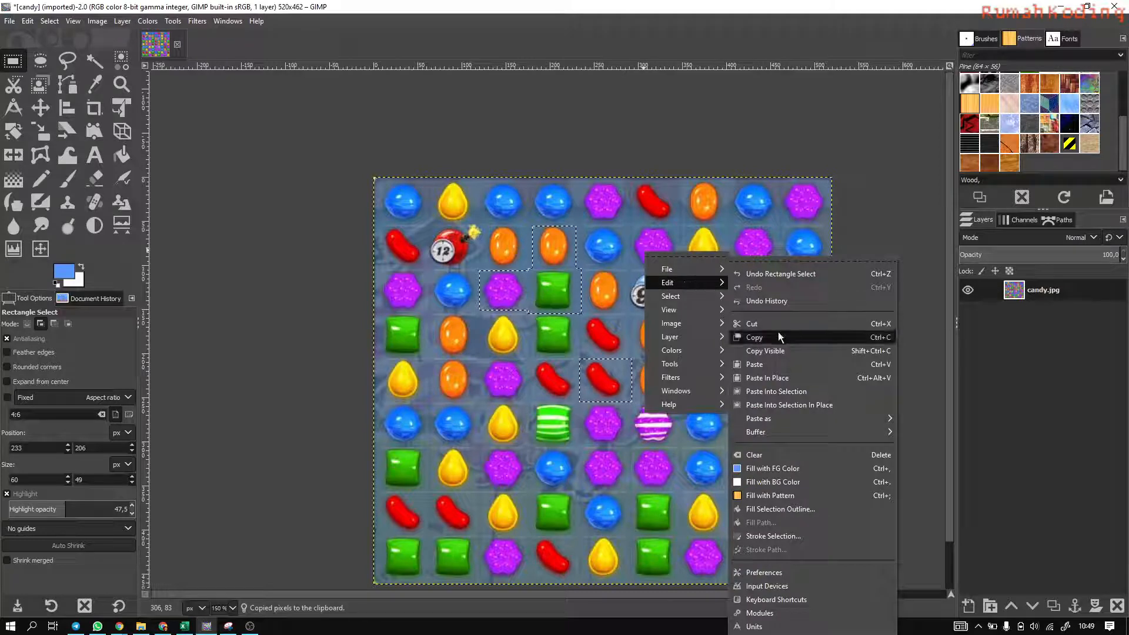
{"action": "mouse_move", "coordinate": [820, 415]}
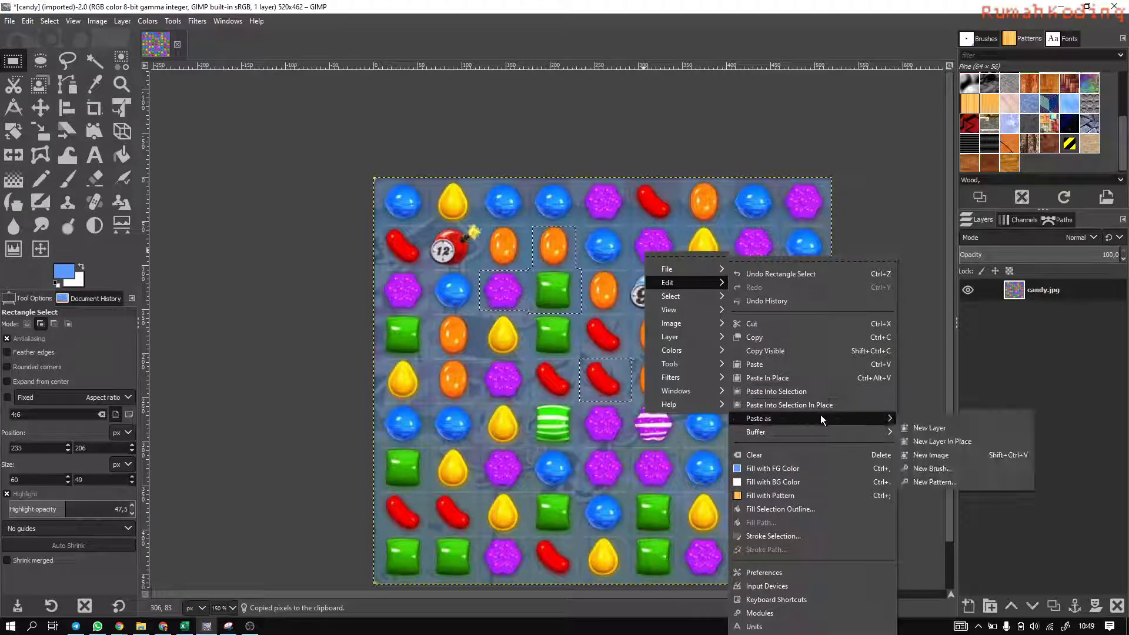
{"action": "left_click", "coordinate": [942, 456]}
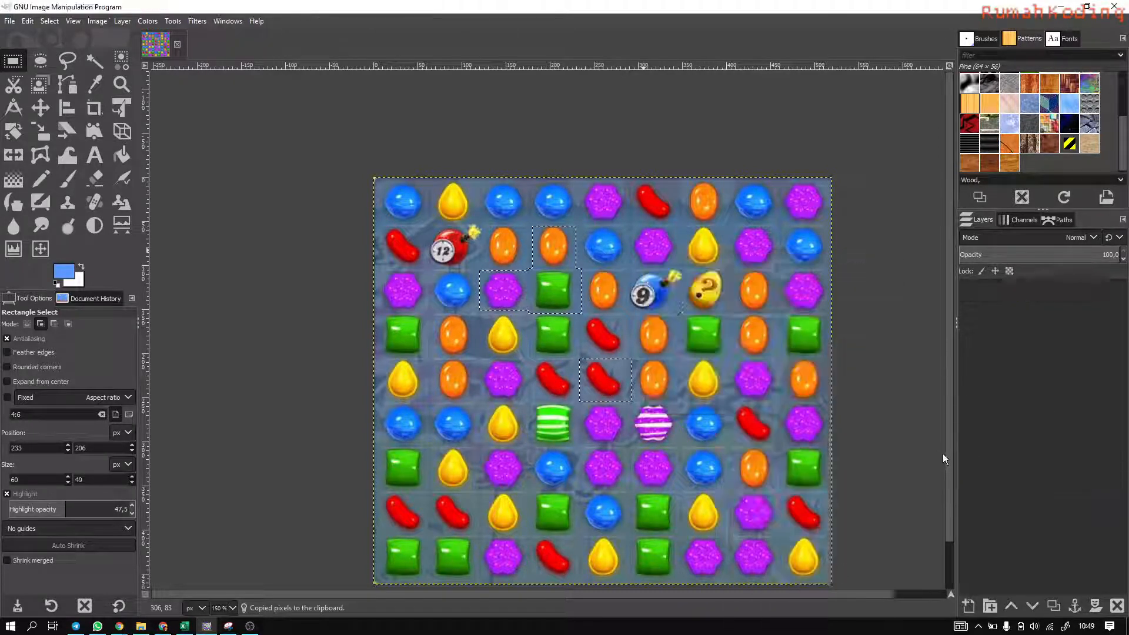
{"action": "scroll", "coordinate": [526, 333], "scroll_direction": "up", "scroll_amount": 3}
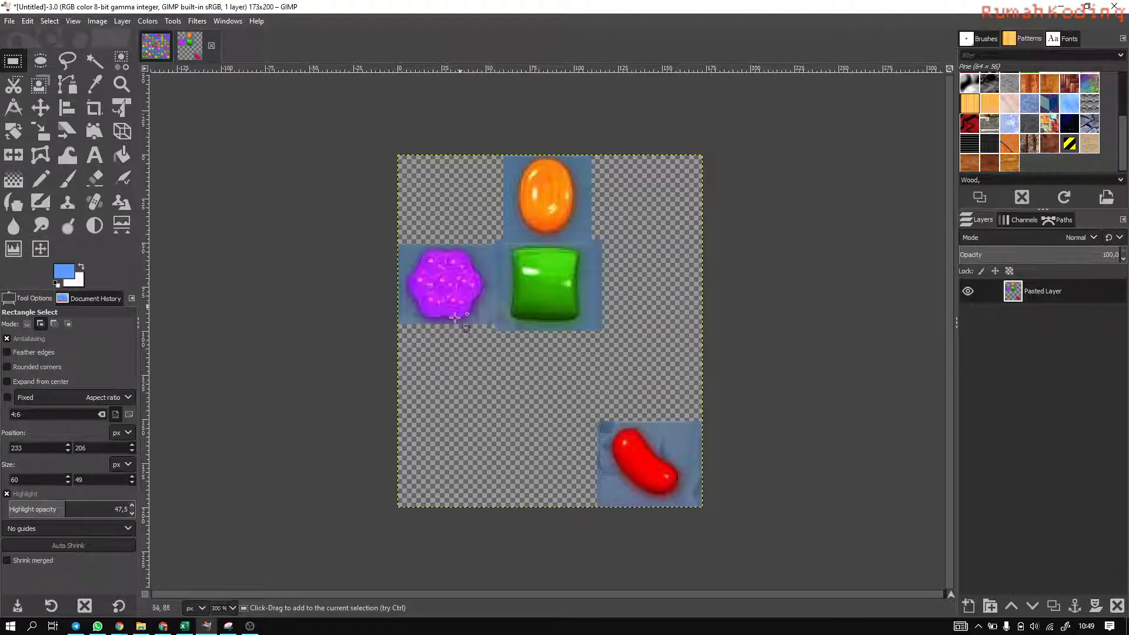
{"action": "left_click", "coordinate": [160, 52]}
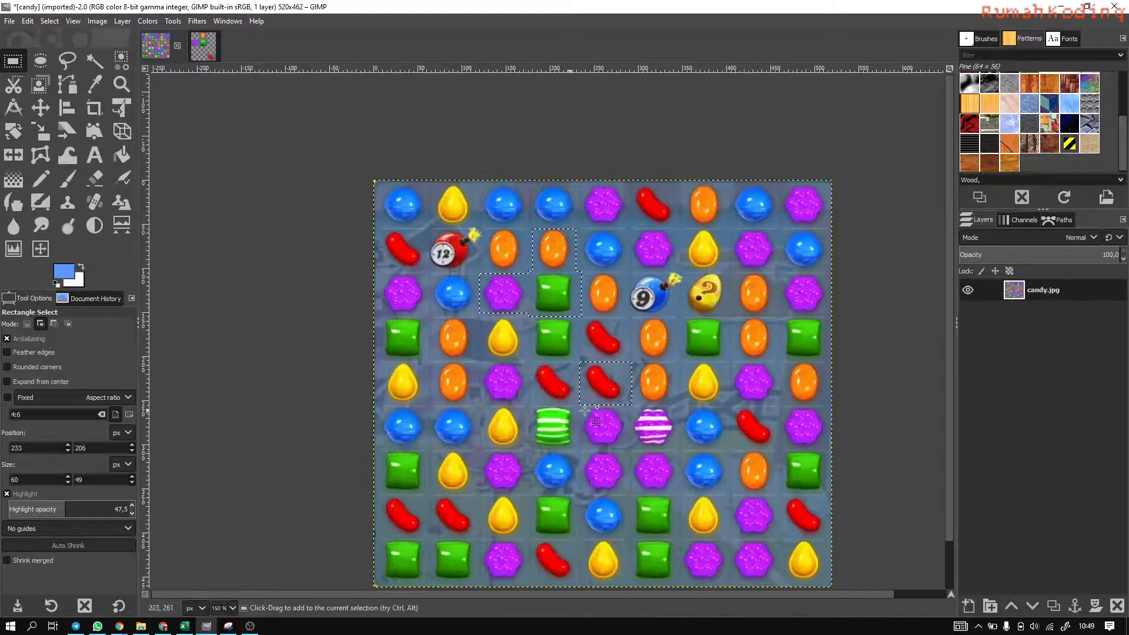
Look over the image pasted from the candy selection, return to the candy image, and clear its selection.
{"action": "left_click", "coordinate": [188, 51]}
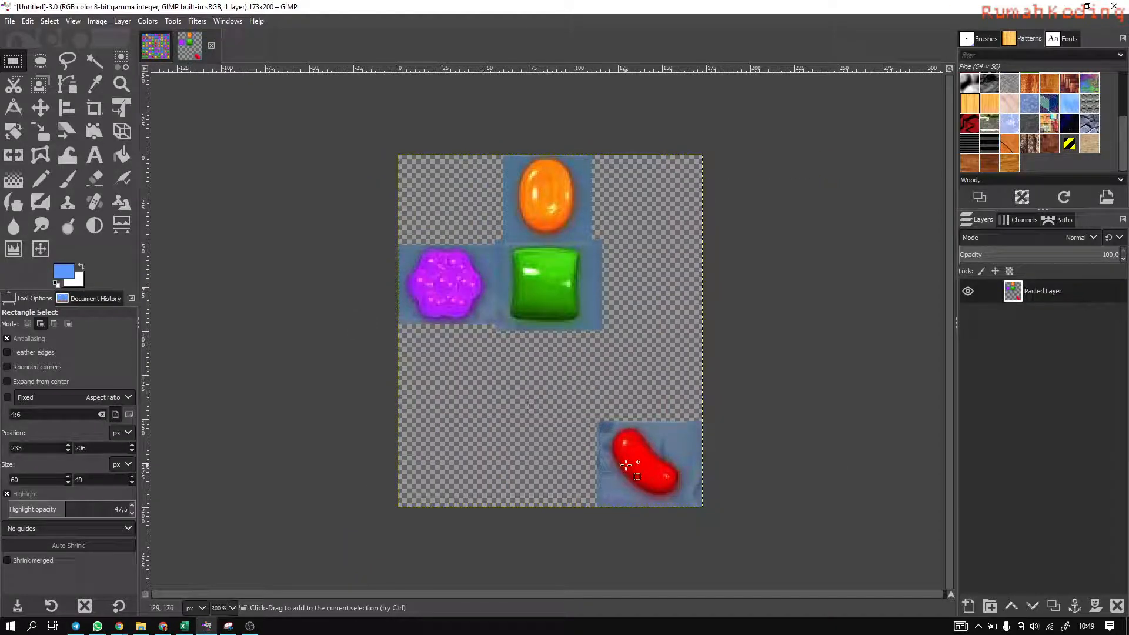
{"action": "left_click", "coordinate": [151, 55]}
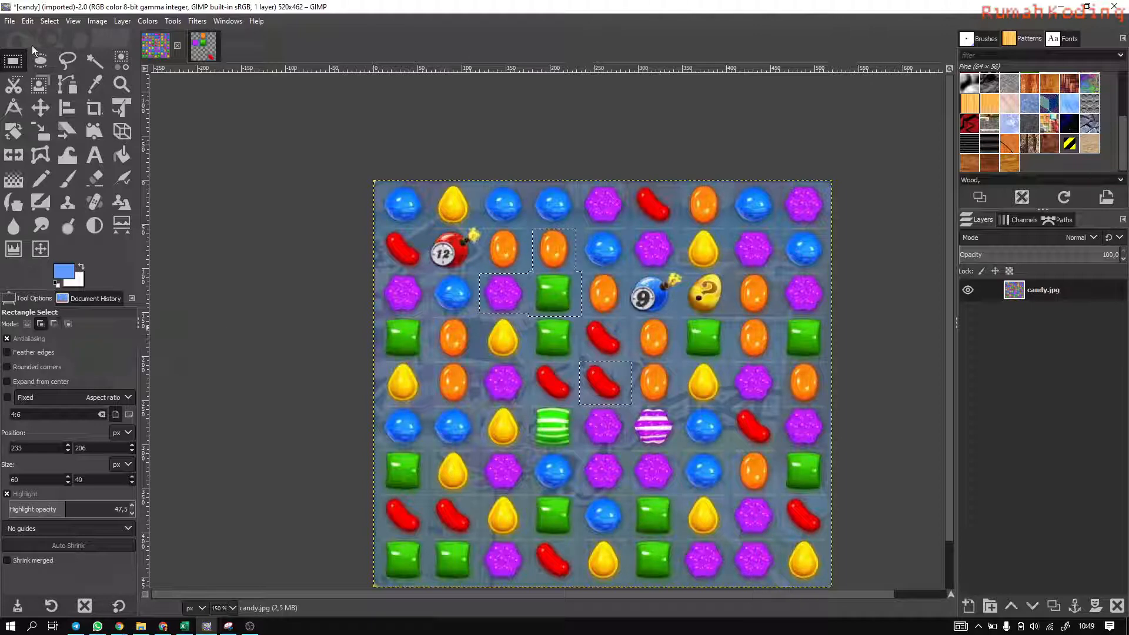
{"action": "left_click", "coordinate": [50, 20]}
{"action": "left_click", "coordinate": [65, 47]}
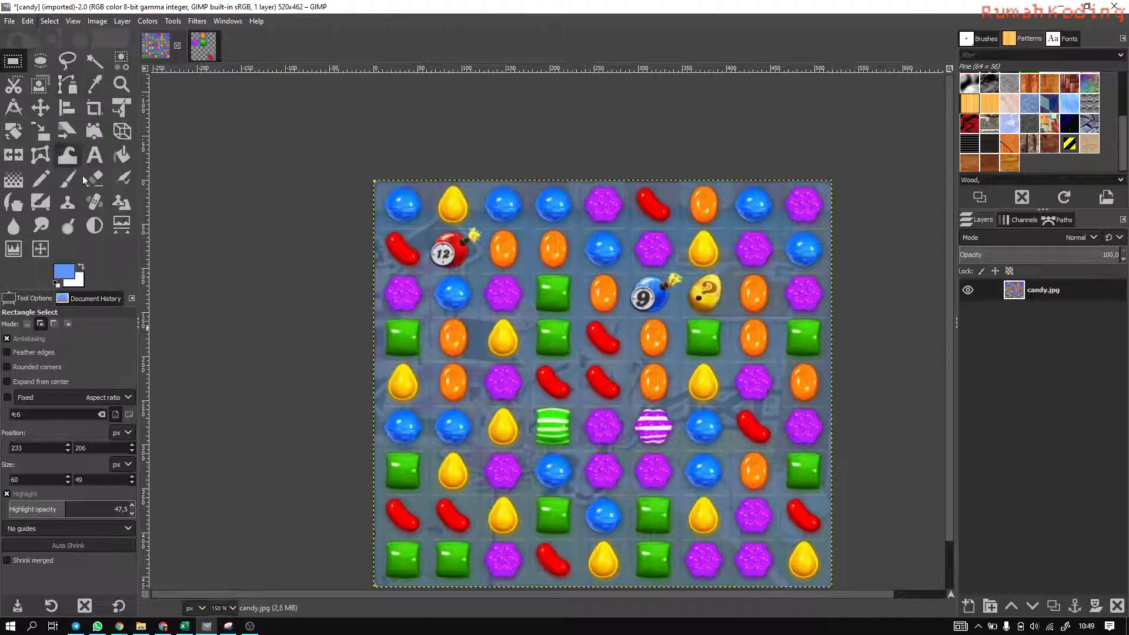
Try subtracting a rectangle on the candy image in subtract mode without an existing selection.
{"action": "left_click", "coordinate": [55, 324]}
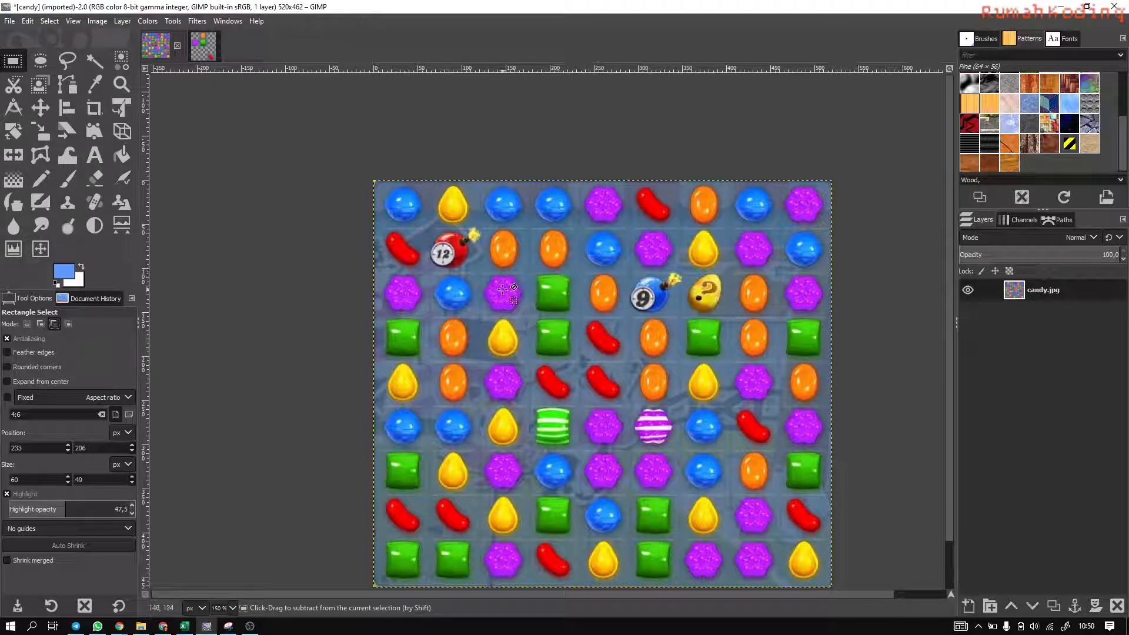
{"action": "left_click", "coordinate": [629, 317]}
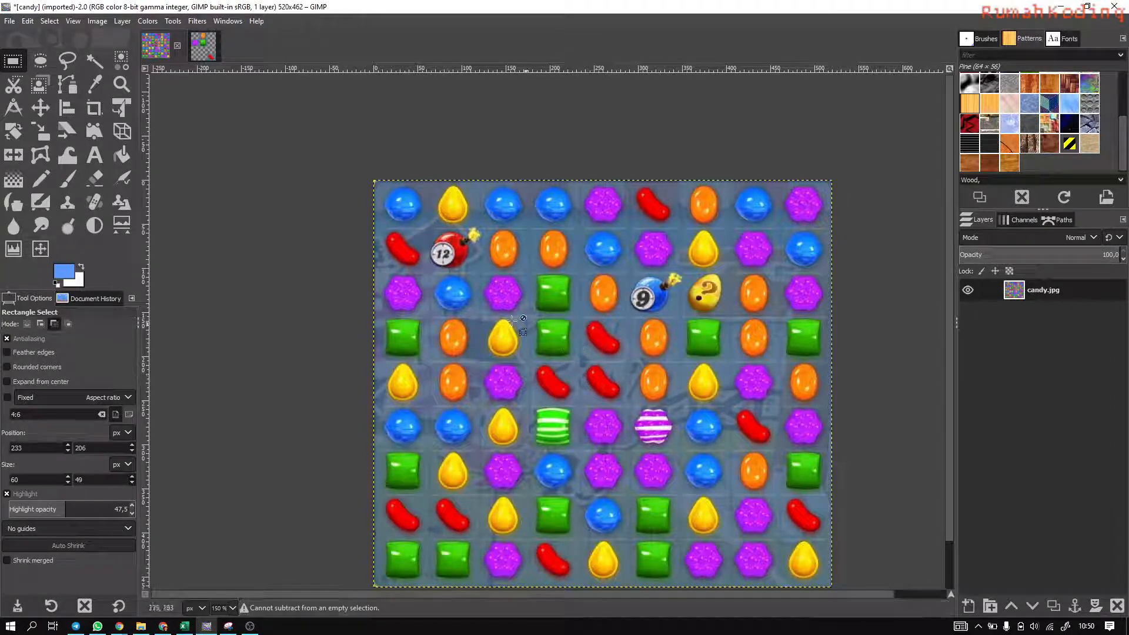
Select the candies in rows three to six, columns three to six, about 234 × 202 px, try subtract mode inside them, and clear the selection.
{"action": "left_click", "coordinate": [27, 325]}
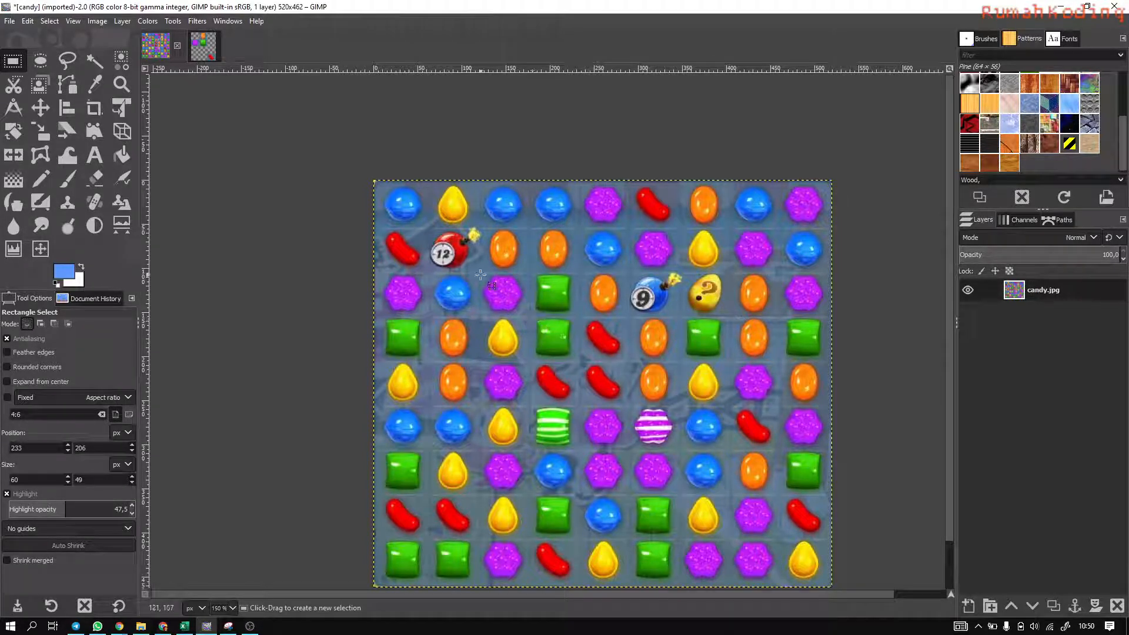
{"action": "left_click_drag", "start_coordinate": [478, 273], "coordinate": [681, 449]}
{"action": "left_click_drag", "start_coordinate": [684, 450], "coordinate": [683, 450]}
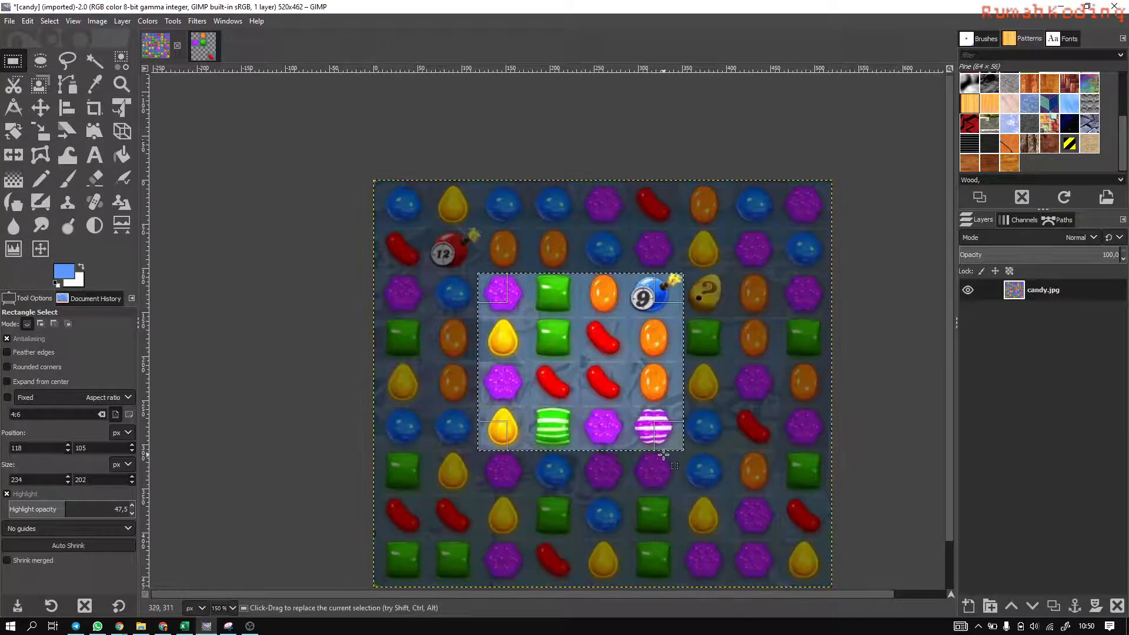
{"action": "left_click", "coordinate": [57, 324]}
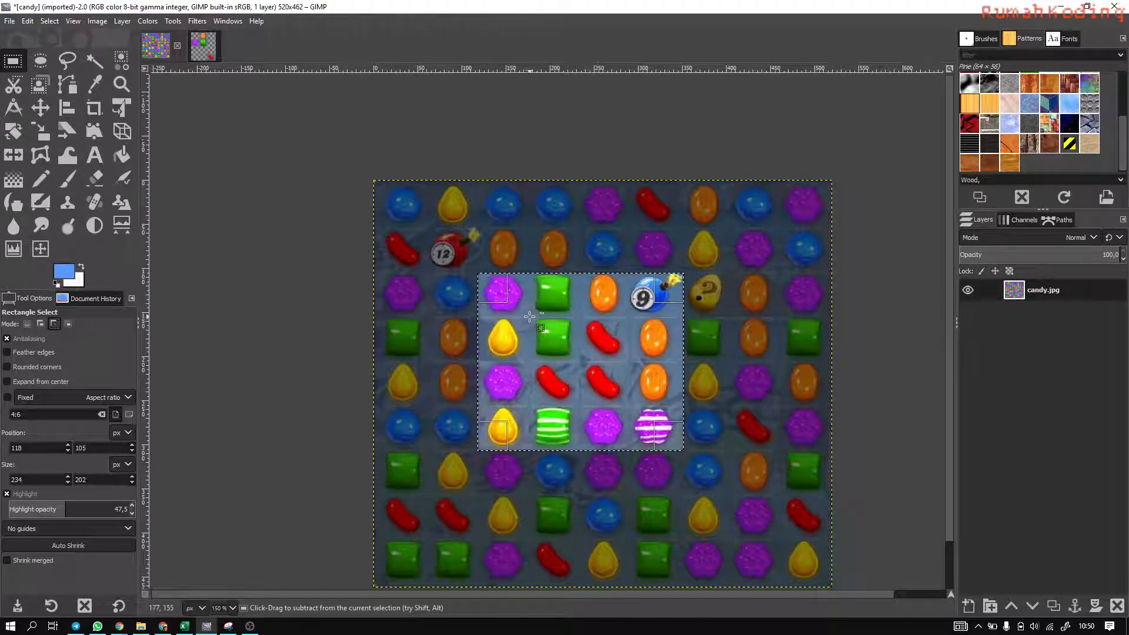
{"action": "left_click_drag", "start_coordinate": [530, 317], "coordinate": [512, 301]}
{"action": "key", "text": "ctrl+shift+a"}
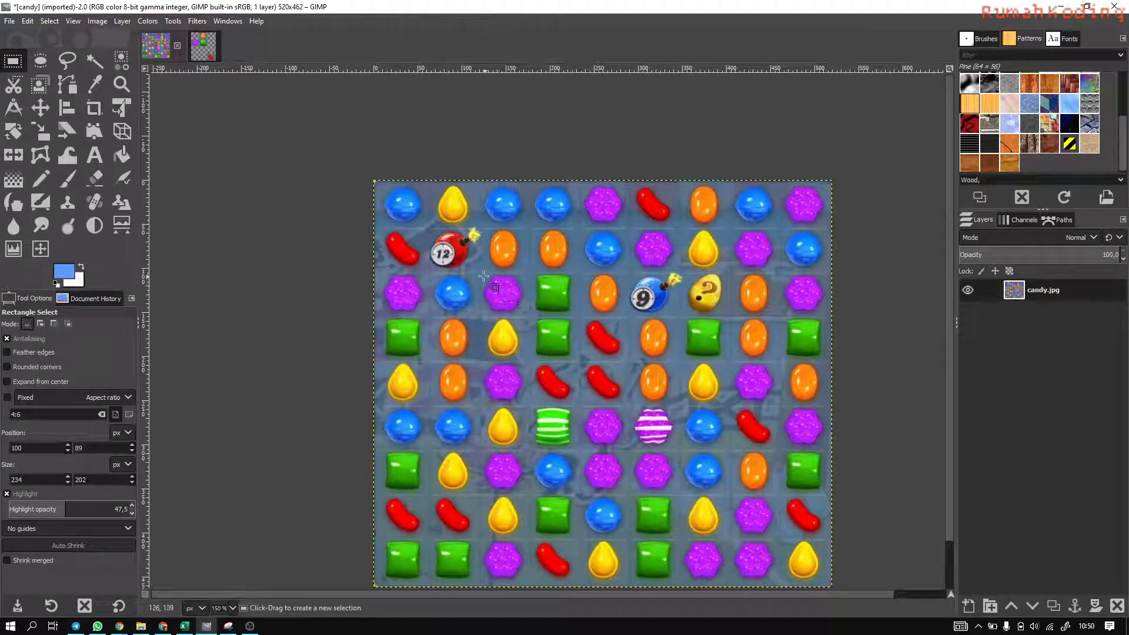
Reselect rows three to six, columns three to six, about 231 × 204 px, and subtract the purple candy in the selection's upper-left corner.
{"action": "left_click_drag", "start_coordinate": [478, 272], "coordinate": [682, 451]}
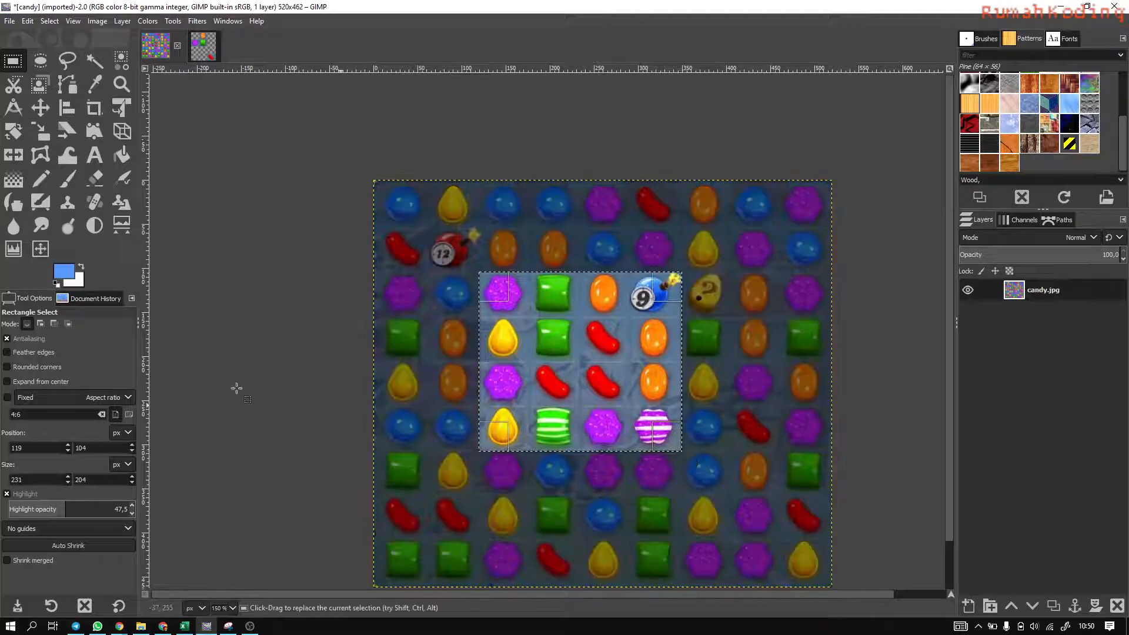
{"action": "left_click", "coordinate": [52, 322]}
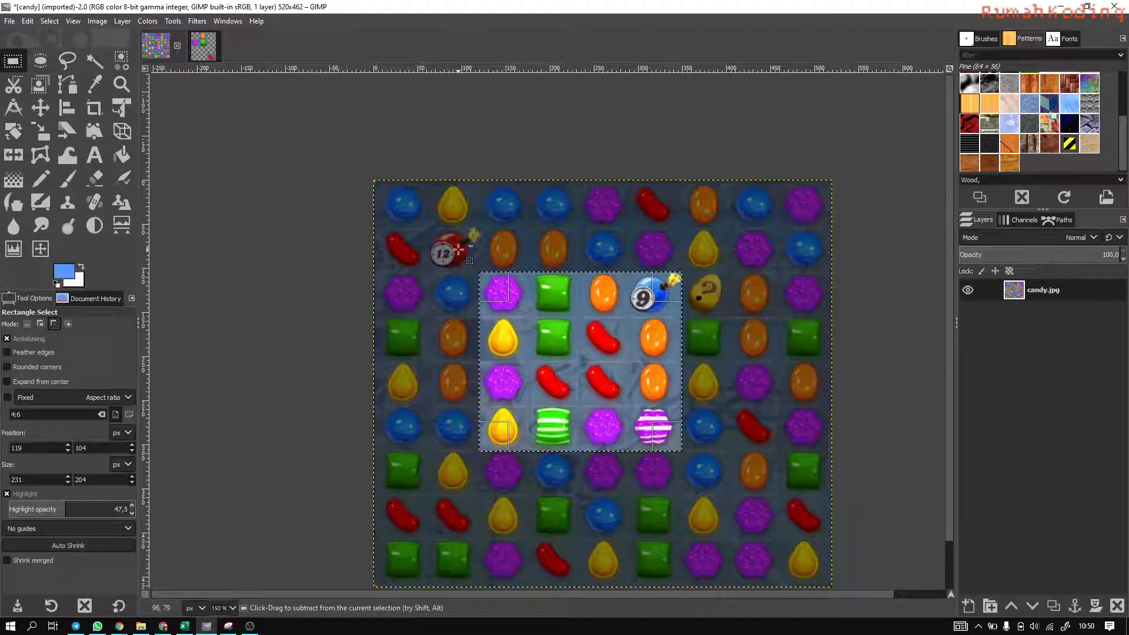
{"action": "mouse_move", "coordinate": [457, 249]}
{"action": "left_mouse_down"}
{"action": "mouse_move", "coordinate": [528, 318]}
{"action": "mouse_move", "coordinate": [466, 268]}
{"action": "left_mouse_up"}
{"action": "left_click", "coordinate": [513, 245]}
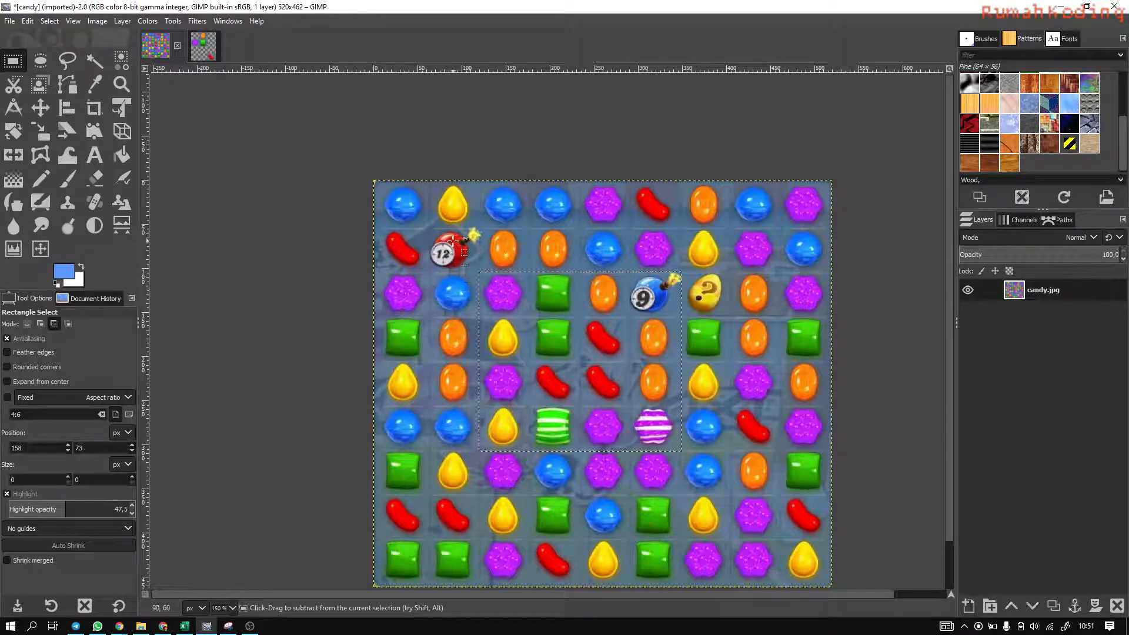
{"action": "left_click_drag", "start_coordinate": [446, 236], "coordinate": [529, 316]}
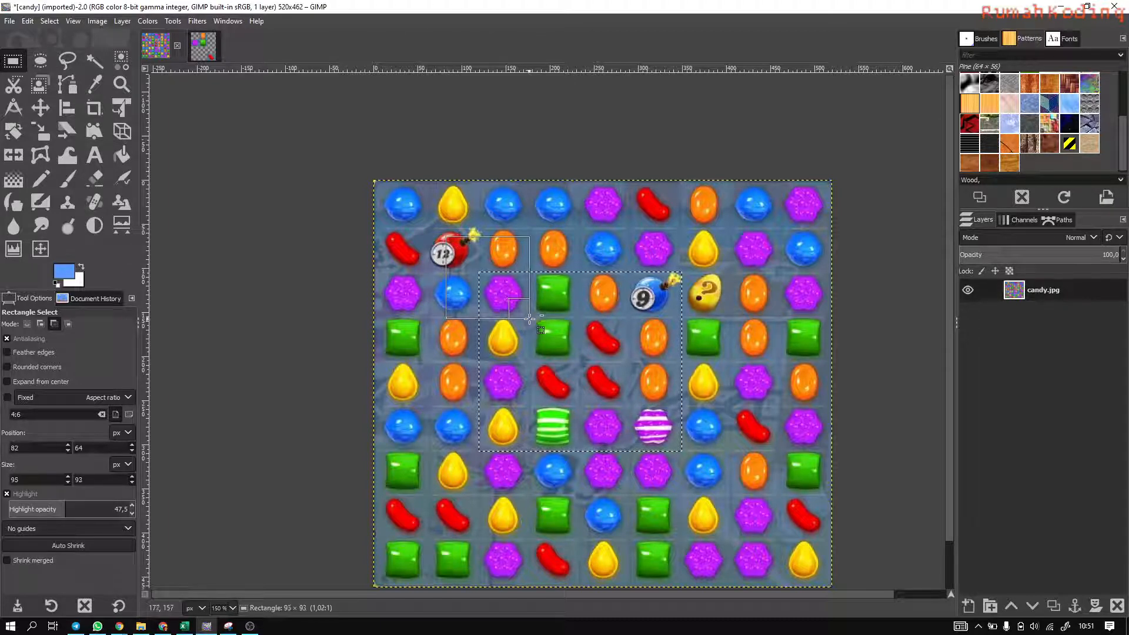
{"action": "left_click_drag", "start_coordinate": [529, 318], "coordinate": [529, 318]}
{"action": "left_click", "coordinate": [445, 474]}
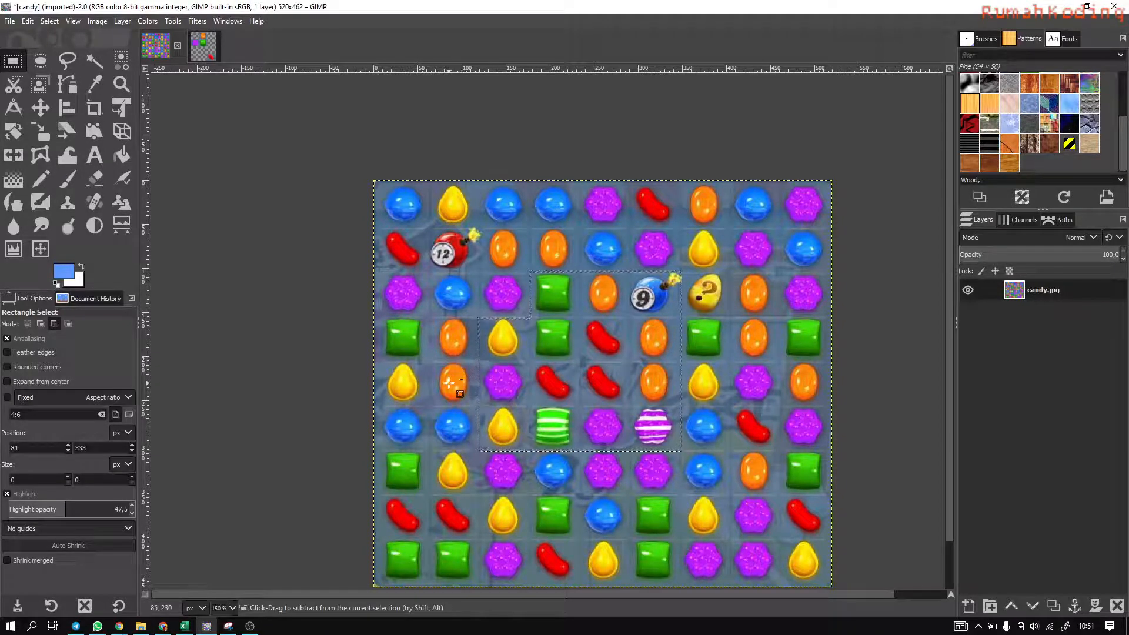
Subtract the purple candy in row five, about 88 × 50 px, and the plain and striped purple candies in row six, about 125 × 120 px.
{"action": "left_click_drag", "start_coordinate": [454, 363], "coordinate": [531, 407]}
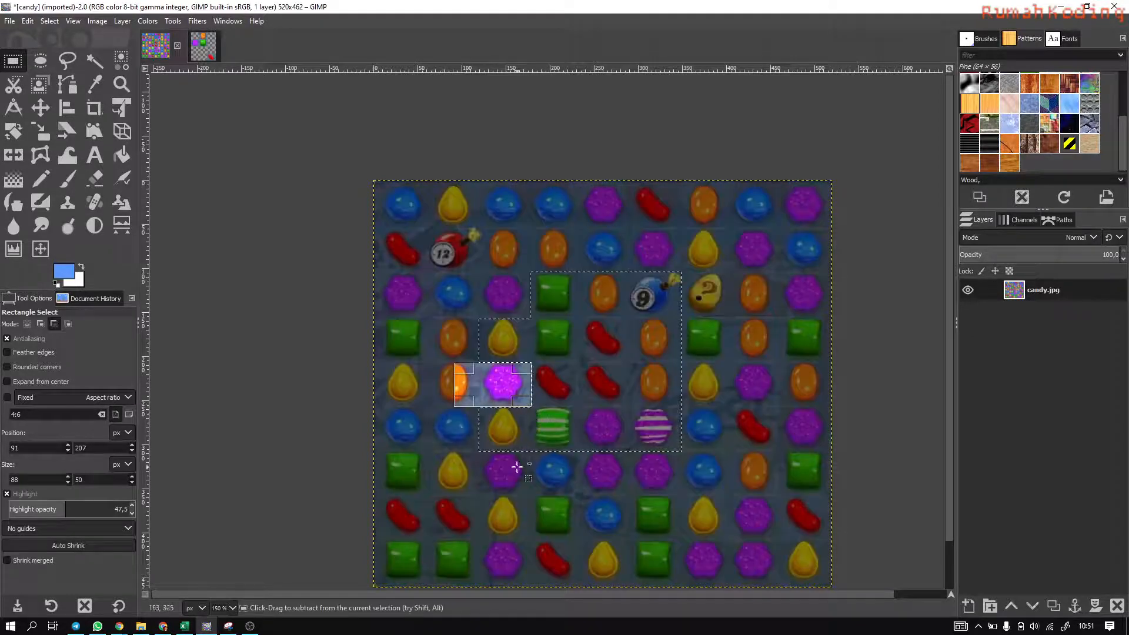
{"action": "left_click", "coordinate": [528, 481]}
{"action": "left_click_drag", "start_coordinate": [582, 512], "coordinate": [684, 406]}
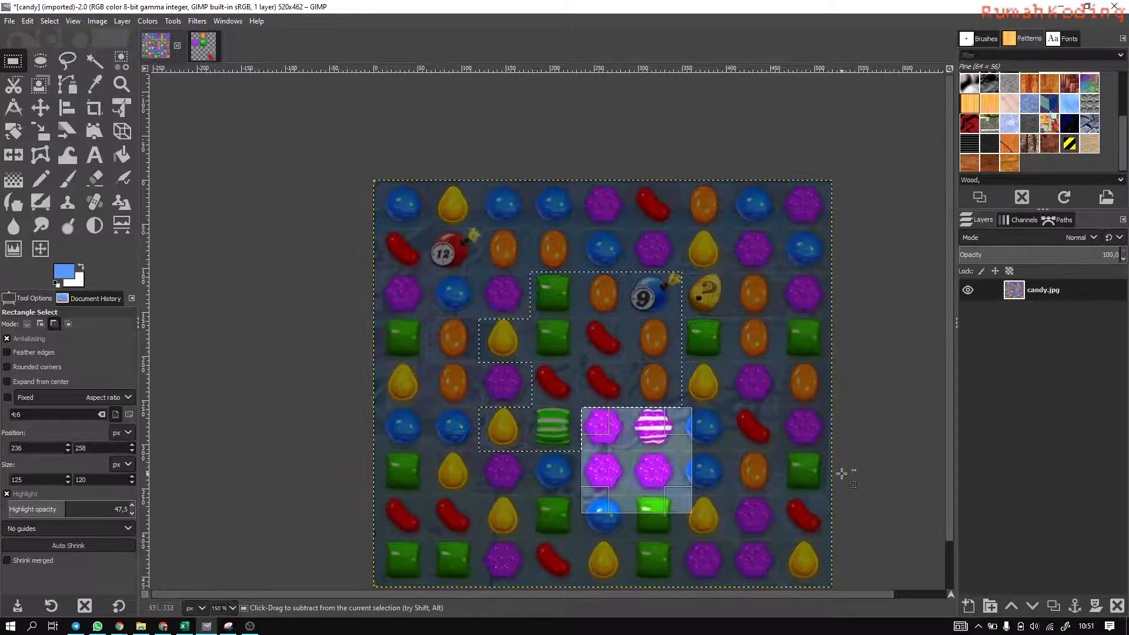
{"action": "left_click", "coordinate": [751, 450]}
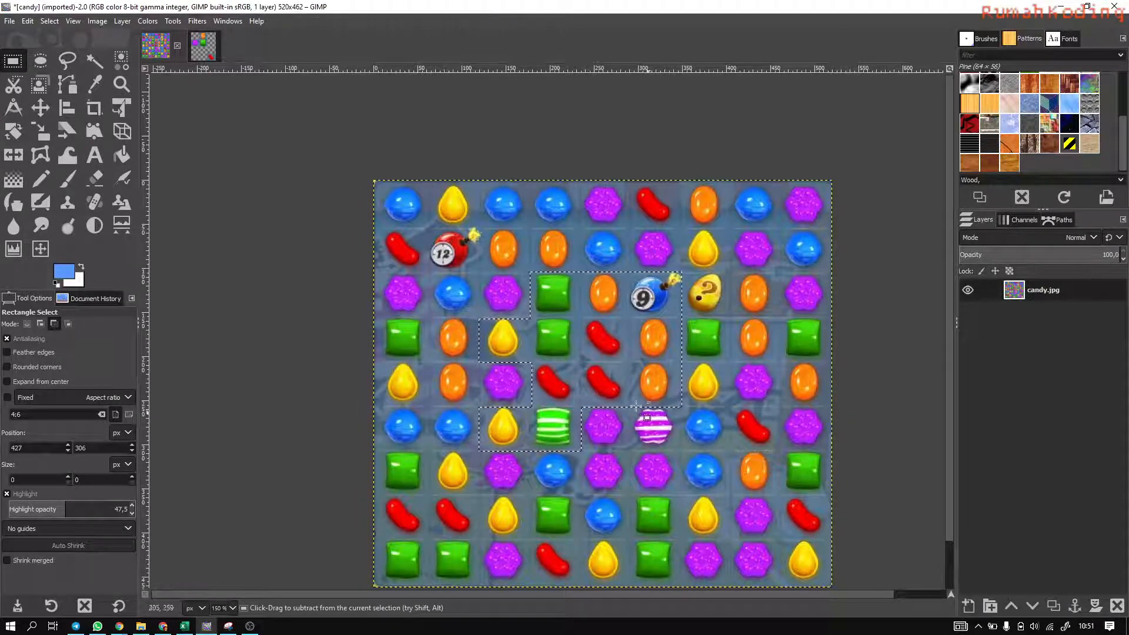
Subtract the red bean in row four, about 58 × 48 px, and both red beans in row five, including the leftover strip beside them.
{"action": "left_click_drag", "start_coordinate": [579, 317], "coordinate": [629, 359]}
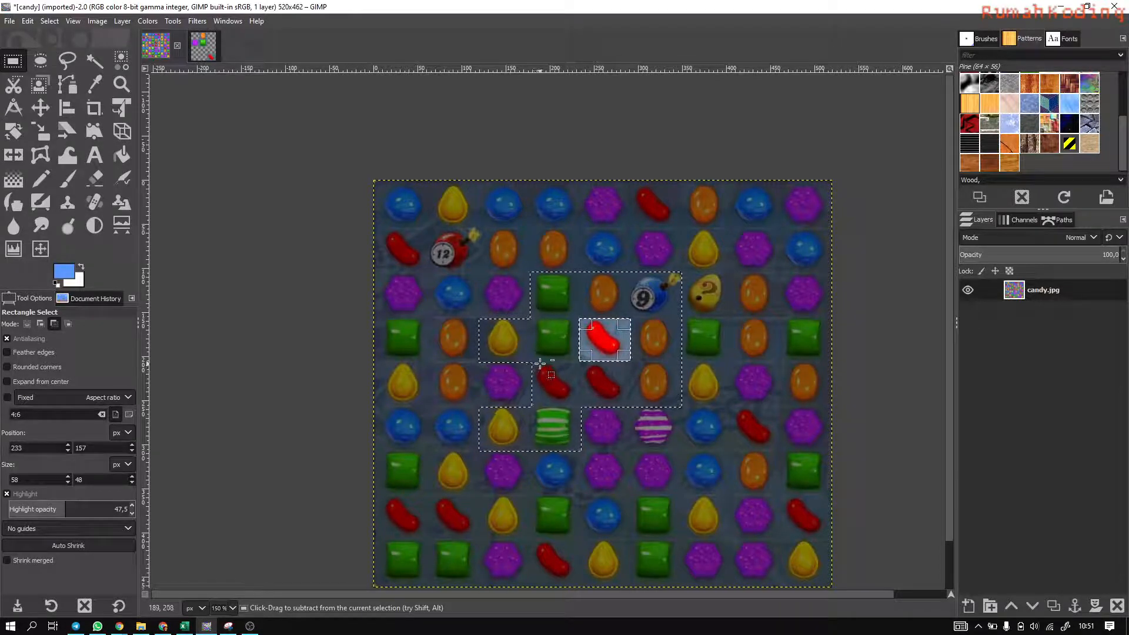
{"action": "left_click_drag", "start_coordinate": [532, 363], "coordinate": [626, 405]}
{"action": "left_click", "coordinate": [627, 381]}
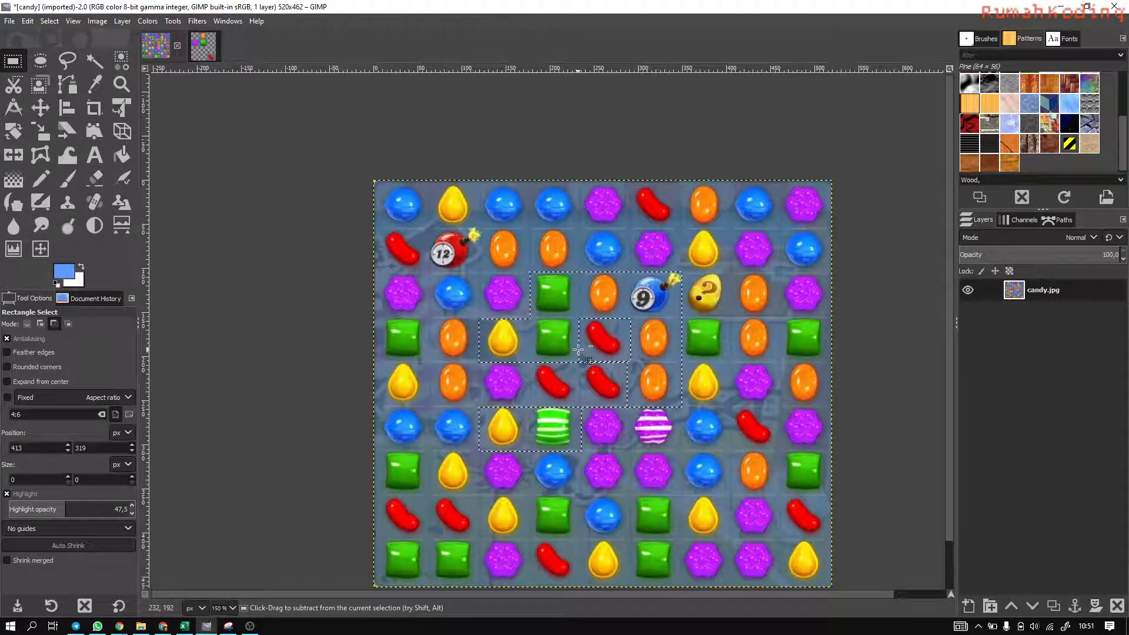
{"action": "left_click_drag", "start_coordinate": [578, 350], "coordinate": [622, 376]}
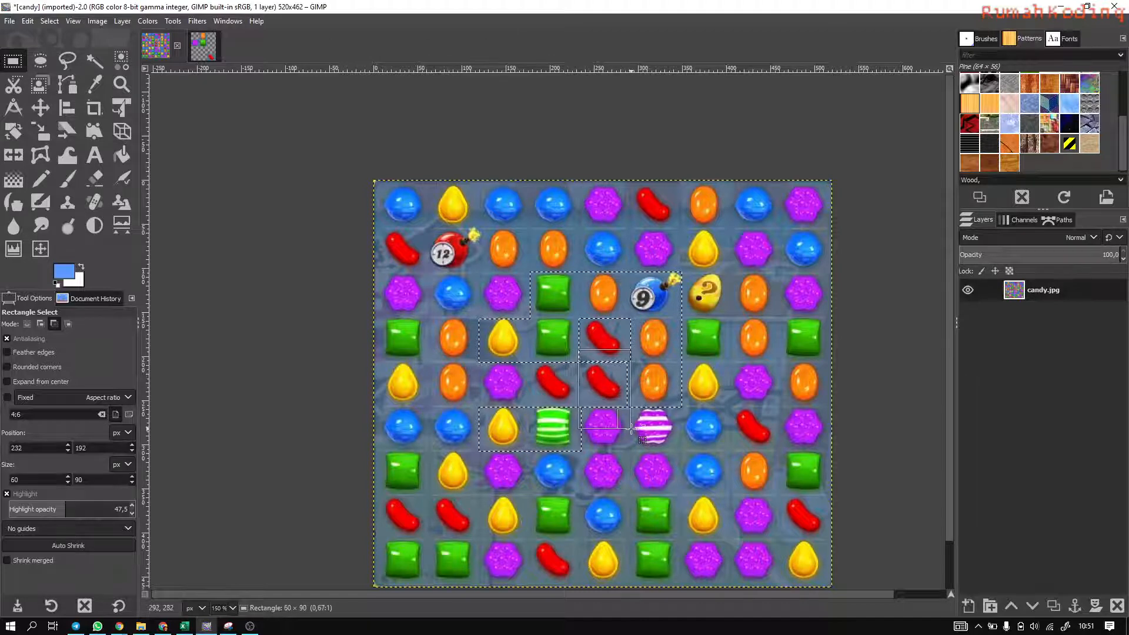
{"action": "left_click_drag", "start_coordinate": [631, 429], "coordinate": [631, 410]}
{"action": "left_click", "coordinate": [729, 459]}
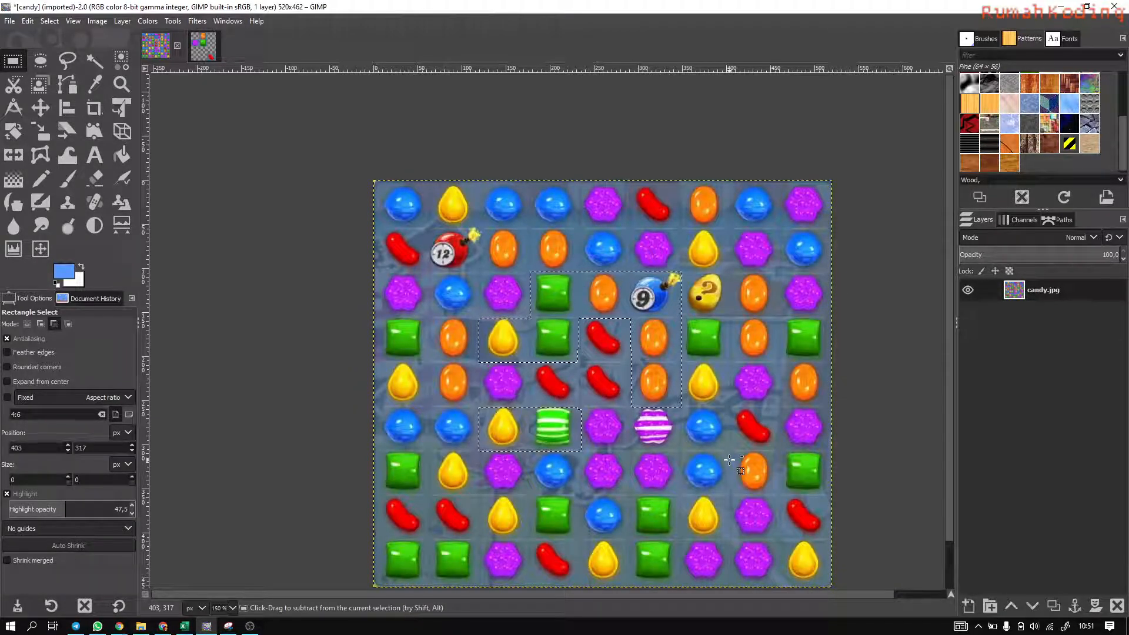
{"action": "left_click", "coordinate": [559, 297]}
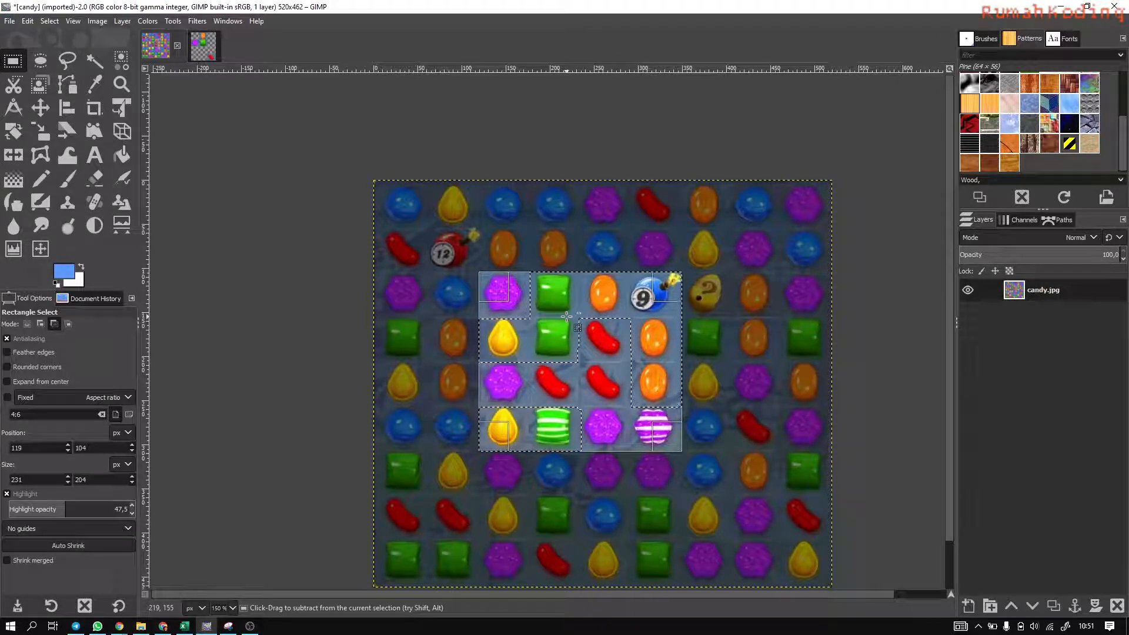
{"action": "left_click", "coordinate": [744, 228]}
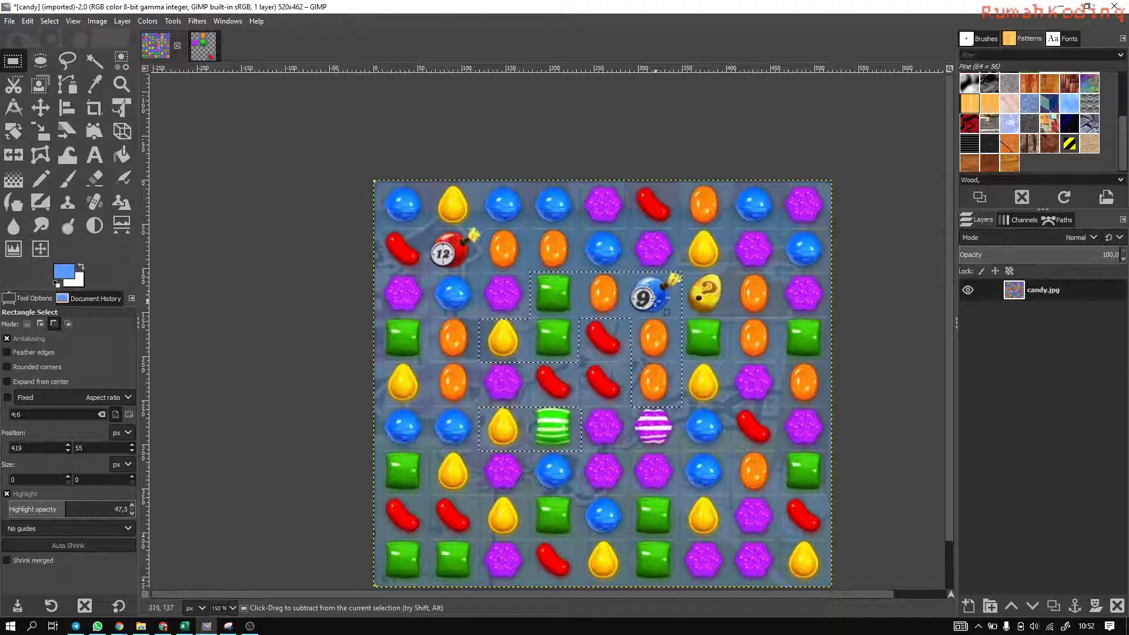
Subtract the white number 9 disc on the blue bomb from the selection with an ellipse about 28 × 27 px.
{"action": "scroll", "coordinate": [630, 292], "scroll_direction": "up", "scroll_amount": 3, "text": "ctrl"}
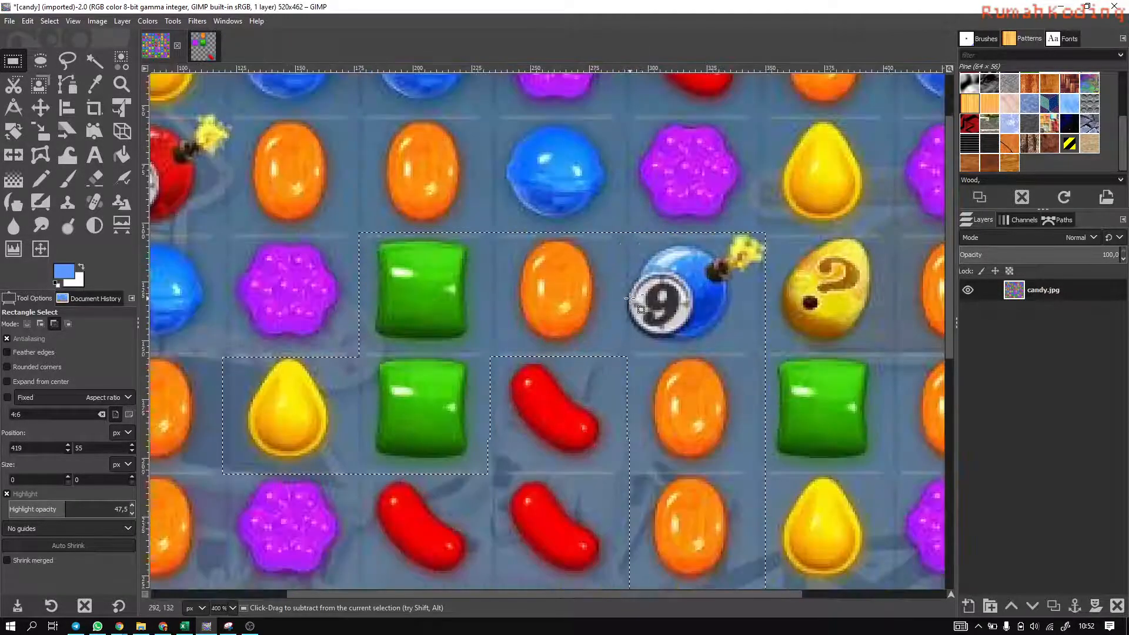
{"action": "left_click", "coordinate": [40, 61]}
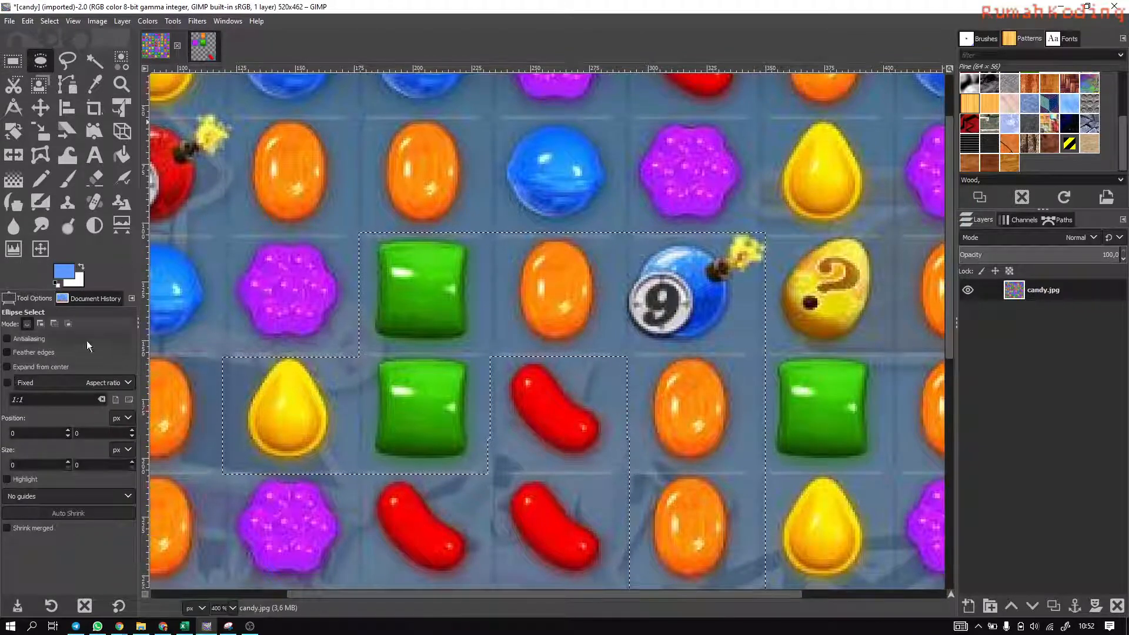
{"action": "left_click", "coordinate": [54, 324]}
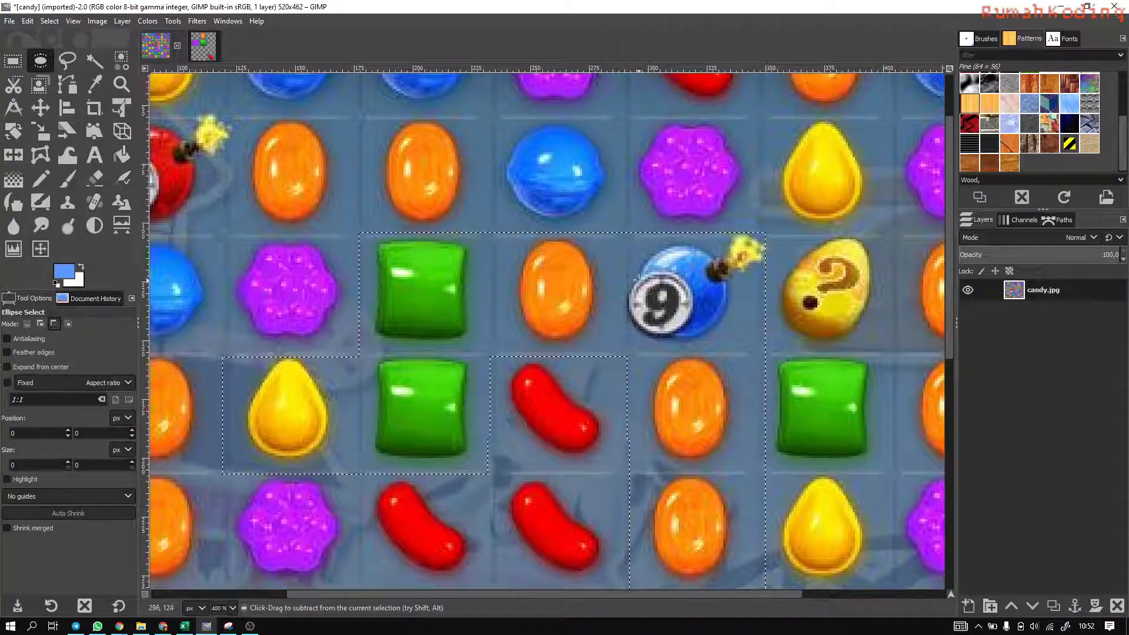
{"action": "left_click_drag", "start_coordinate": [626, 275], "coordinate": [692, 338]}
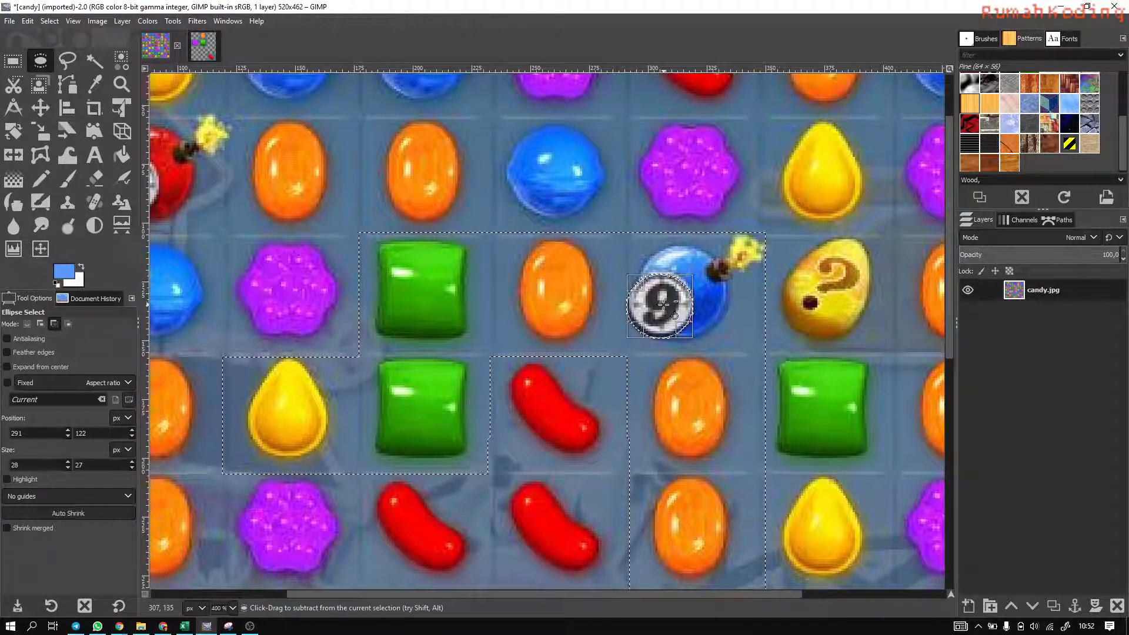
{"action": "left_click", "coordinate": [800, 318]}
Copy the remaining selected candies and paste them as a new image.
{"action": "scroll", "coordinate": [760, 379], "scroll_direction": "down", "scroll_amount": 1, "text": "ctrl"}
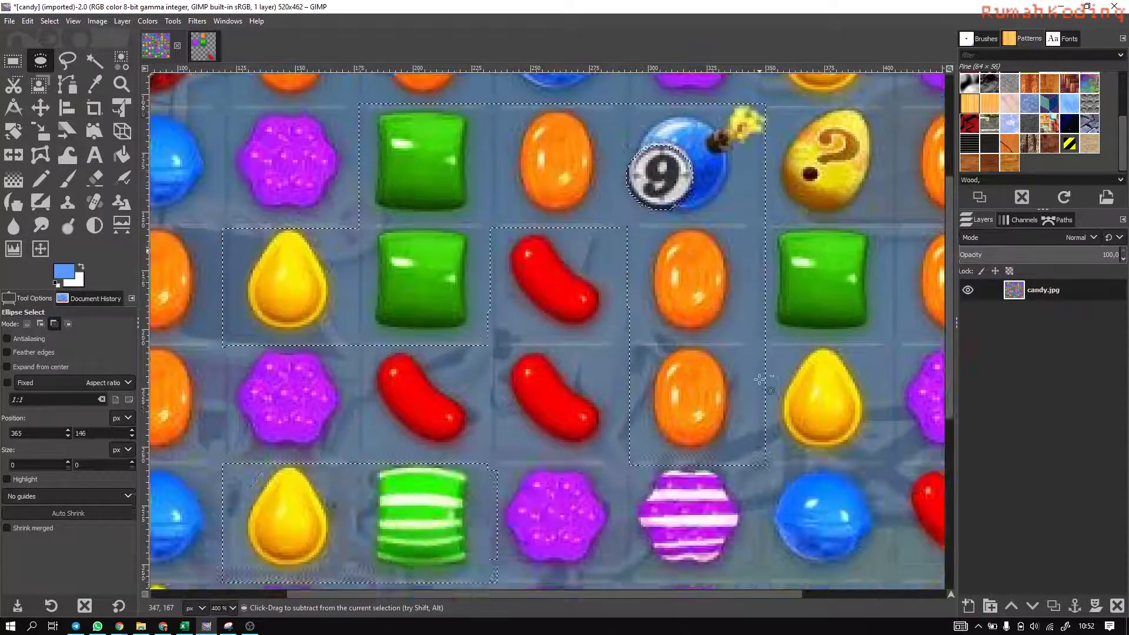
{"action": "scroll", "coordinate": [760, 379], "scroll_direction": "down", "scroll_amount": 1, "text": "ctrl"}
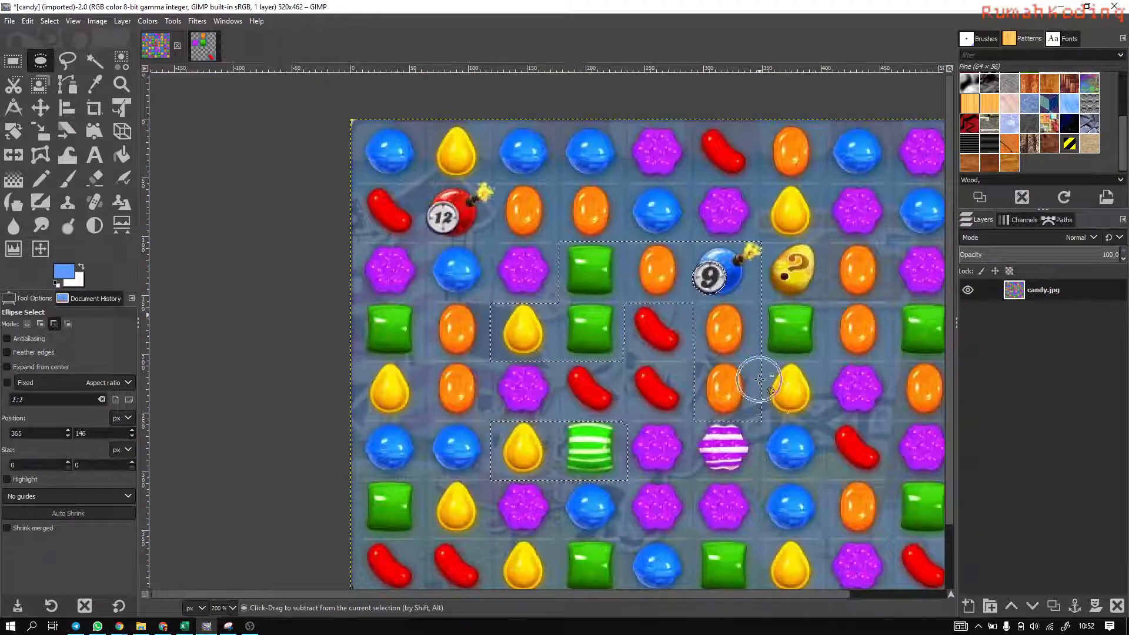
{"action": "right_click", "coordinate": [590, 320]}
{"action": "mouse_move", "coordinate": [611, 353]}
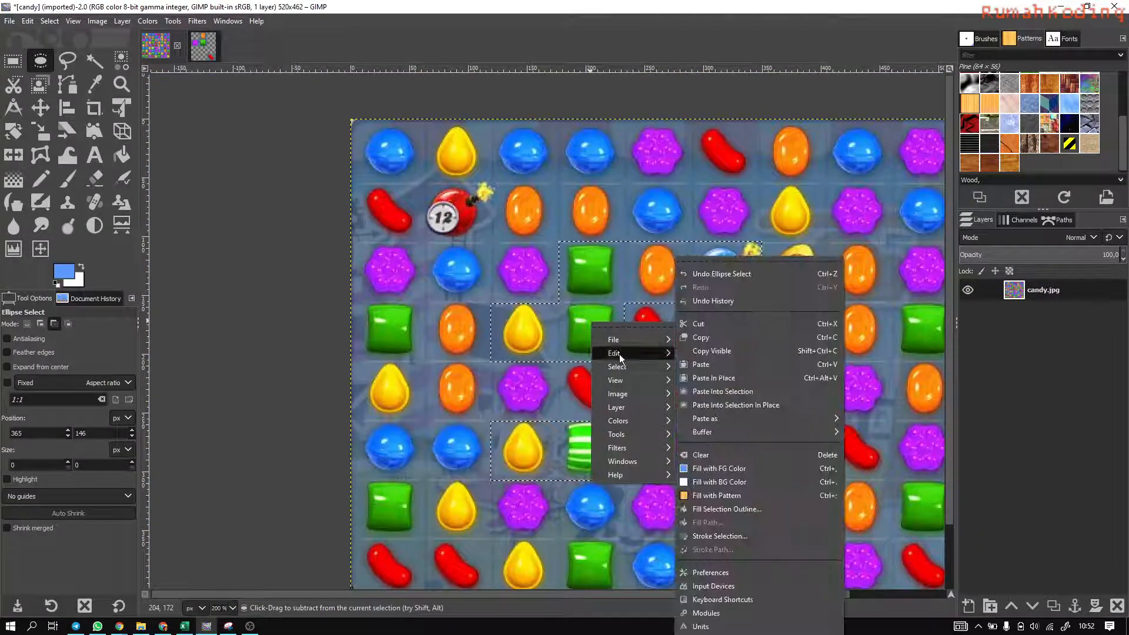
{"action": "left_click", "coordinate": [723, 337]}
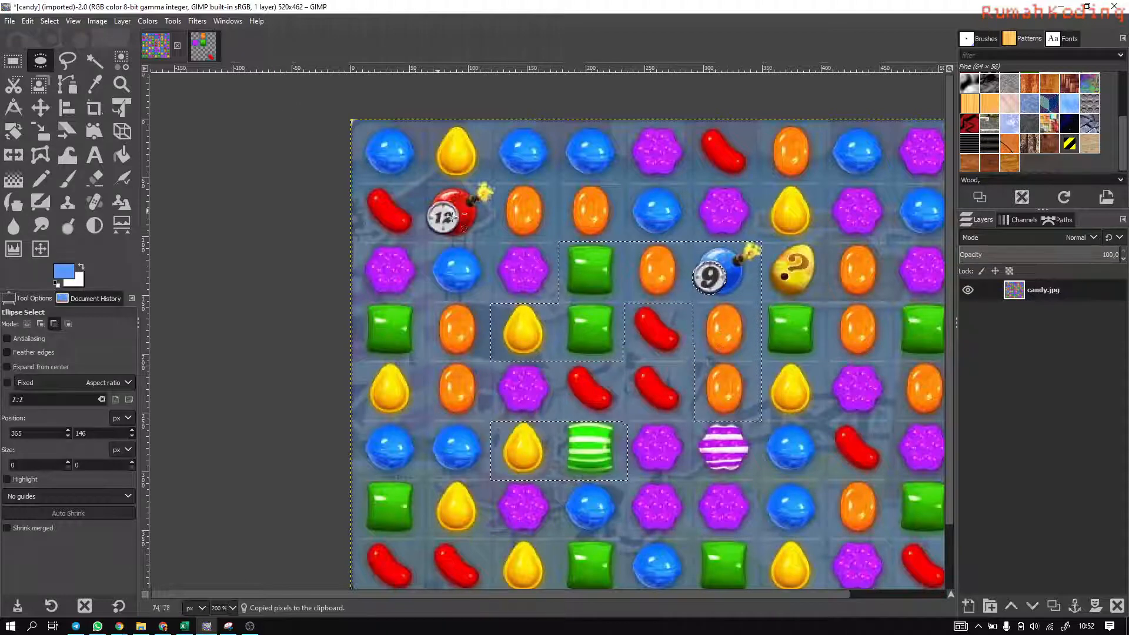
{"action": "right_click", "coordinate": [487, 227]}
{"action": "mouse_move", "coordinate": [539, 259]}
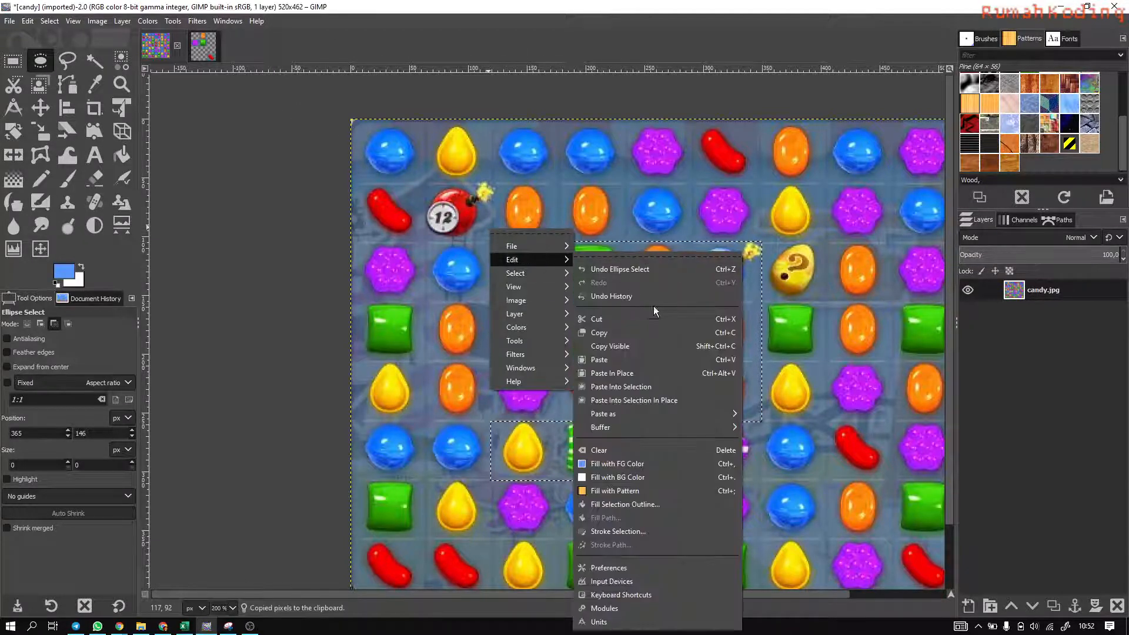
{"action": "mouse_move", "coordinate": [658, 419]}
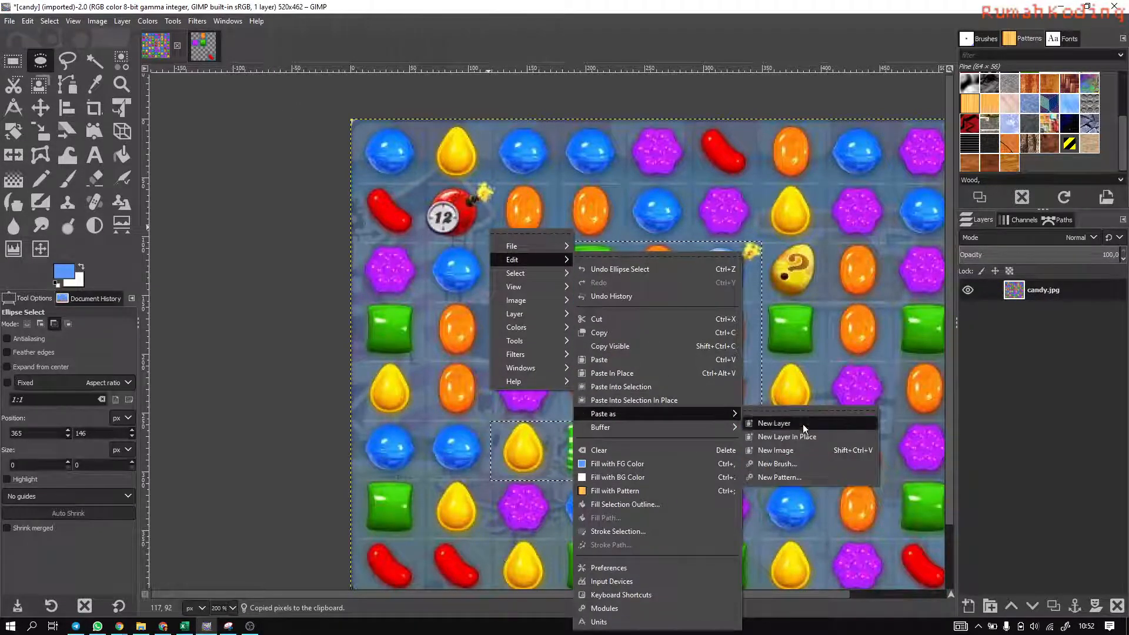
{"action": "left_click", "coordinate": [803, 449]}
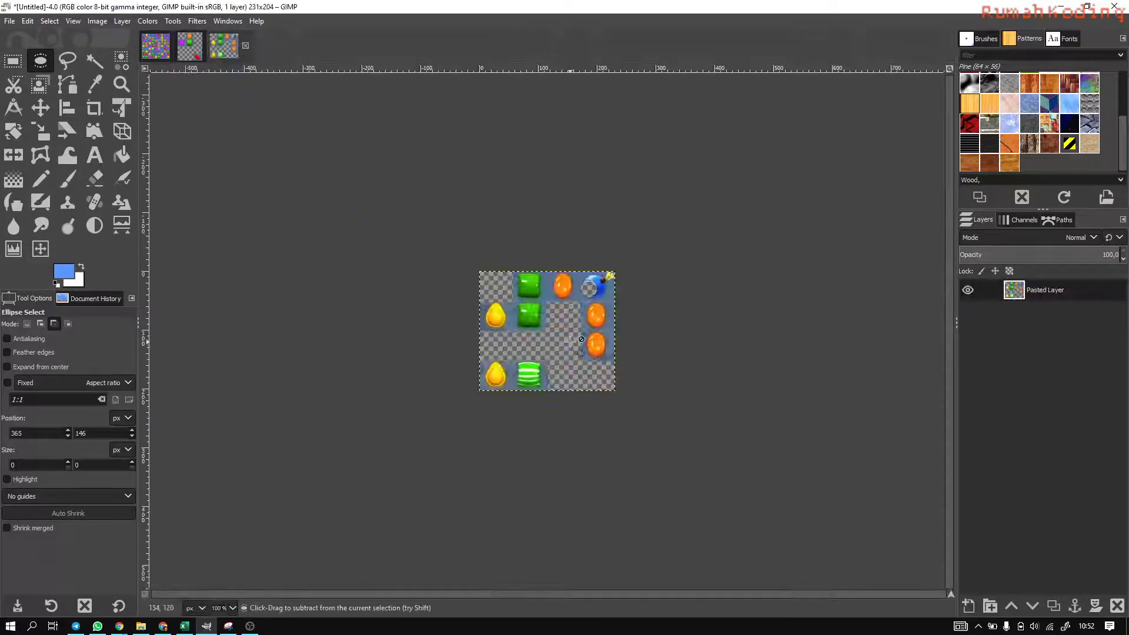
{"action": "left_click", "coordinate": [54, 324]}
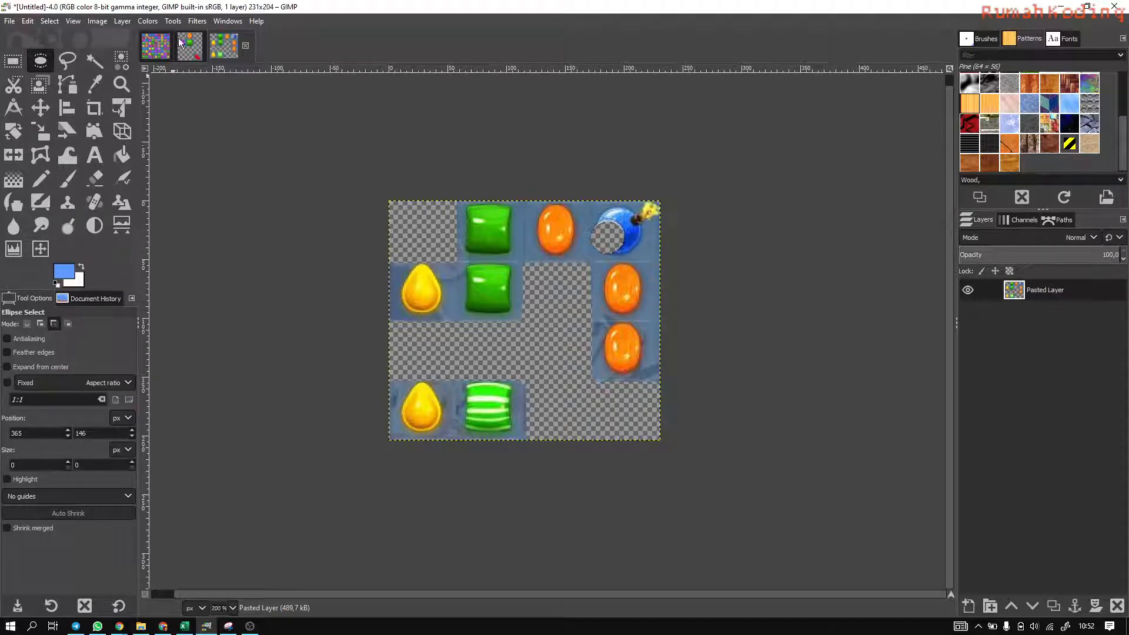
Return to the candy image, clear its selection, and set Rectangle Select to replace the current selection.
{"action": "left_click", "coordinate": [156, 53]}
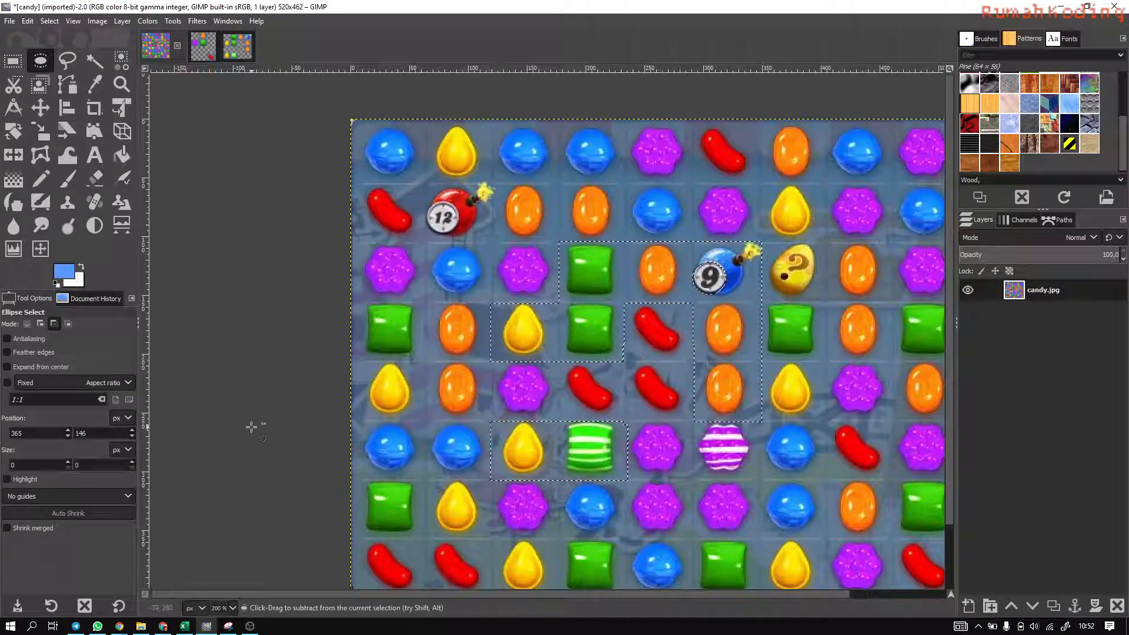
{"action": "left_click", "coordinate": [69, 324]}
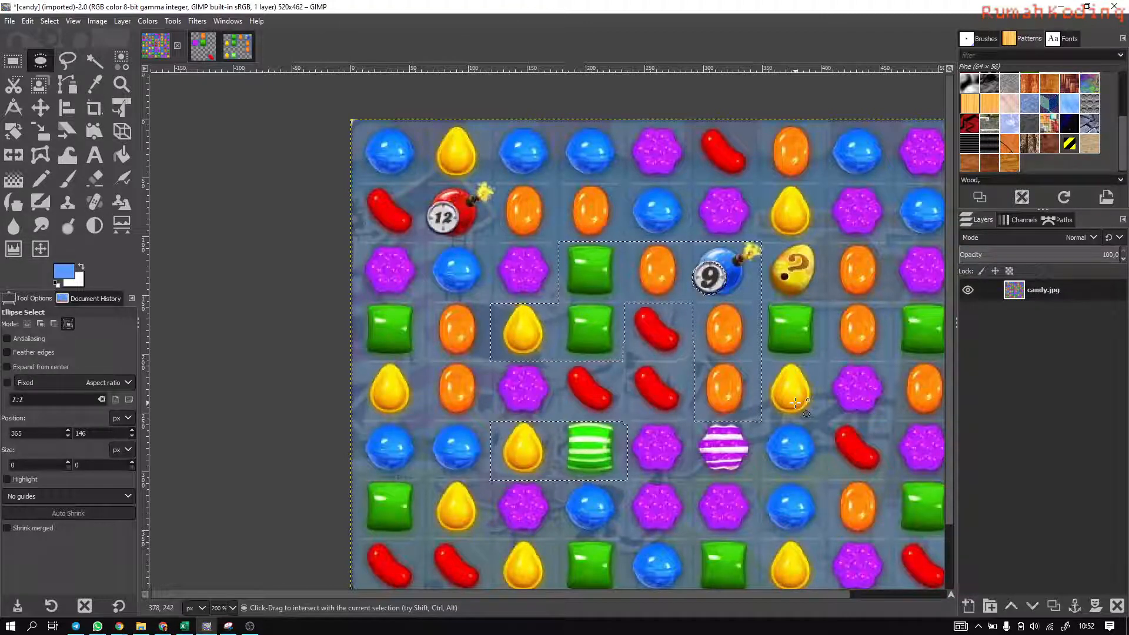
{"action": "left_click", "coordinate": [13, 61]}
{"action": "key", "text": "ctrl+shift+a"}
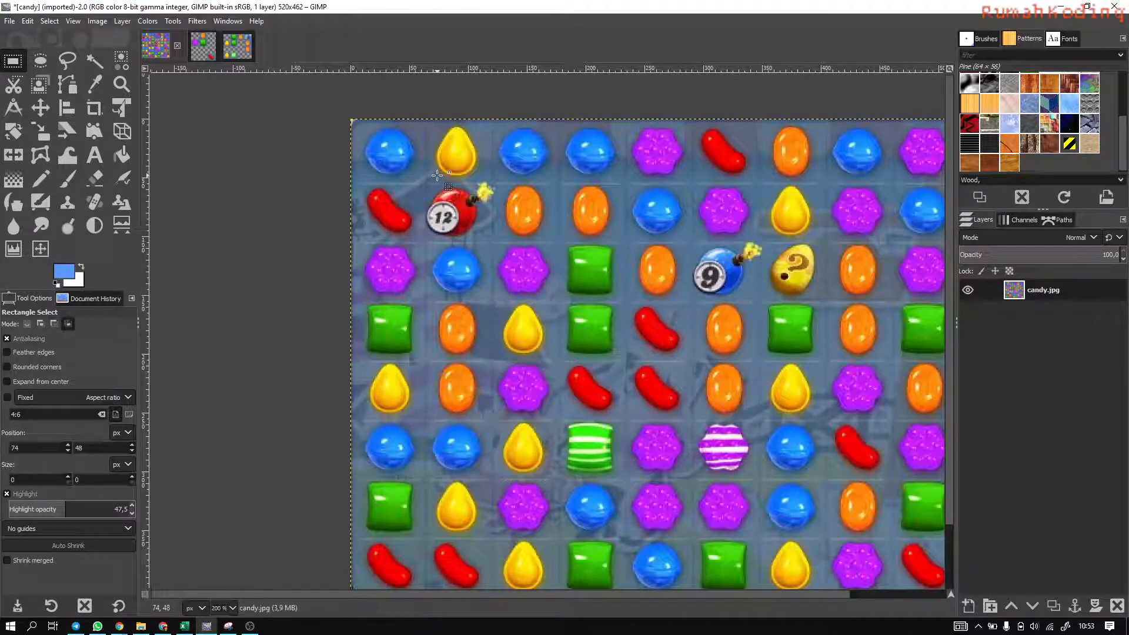
{"action": "left_click", "coordinate": [454, 181]}
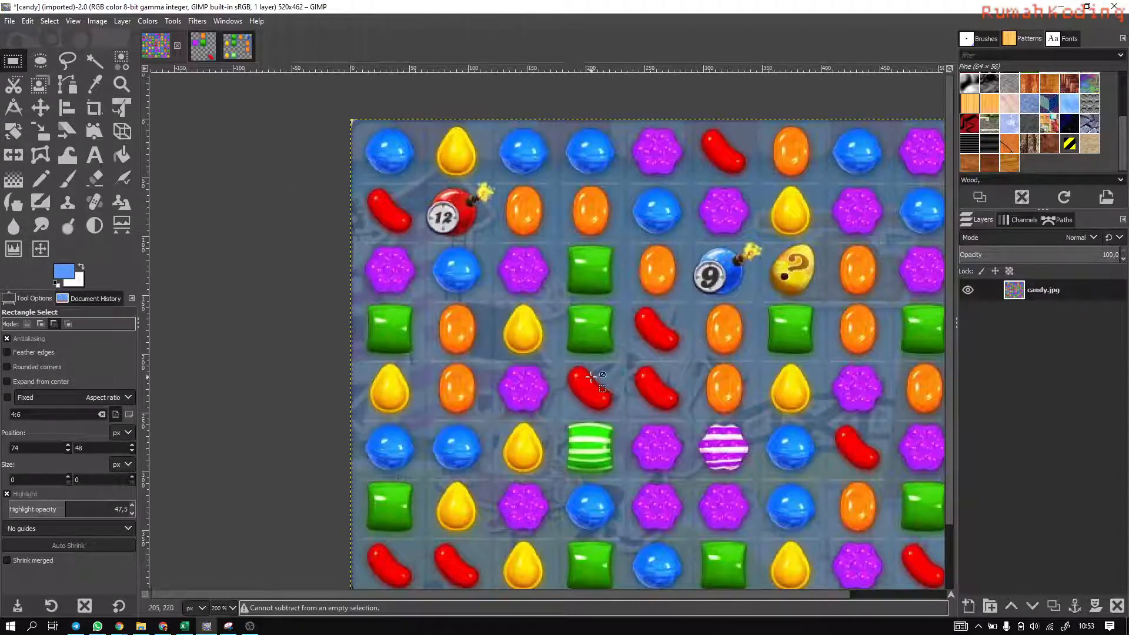
{"action": "left_click", "coordinate": [27, 325]}
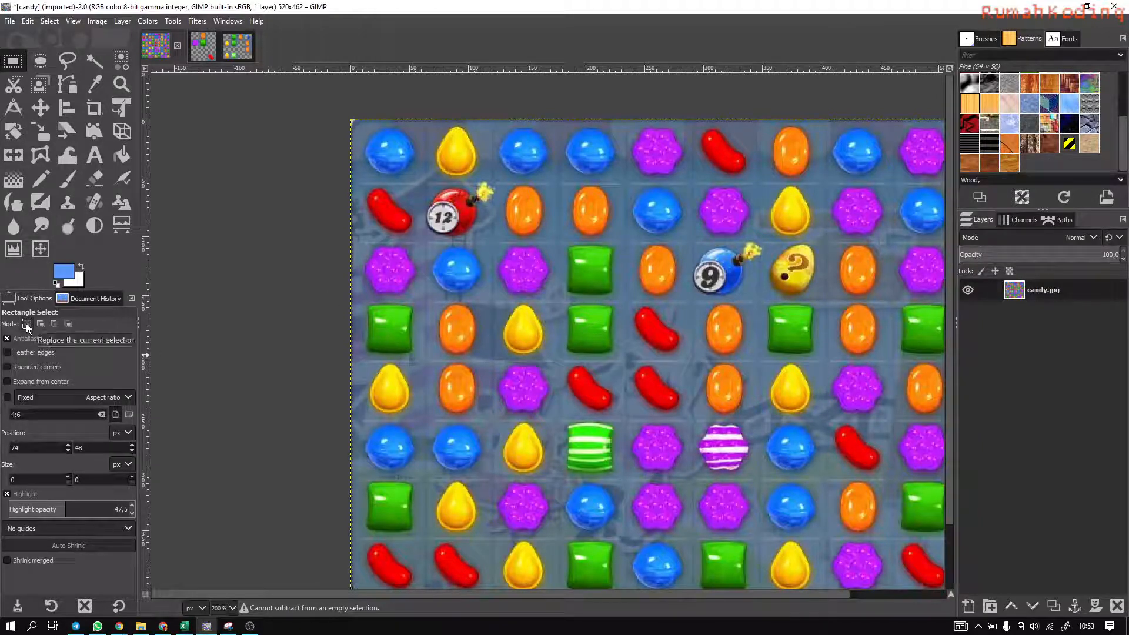
Select the candies in rows two to five, columns two to five, with a rectangle about 235 × 217 px.
{"action": "left_click_drag", "start_coordinate": [408, 156], "coordinate": [694, 423]}
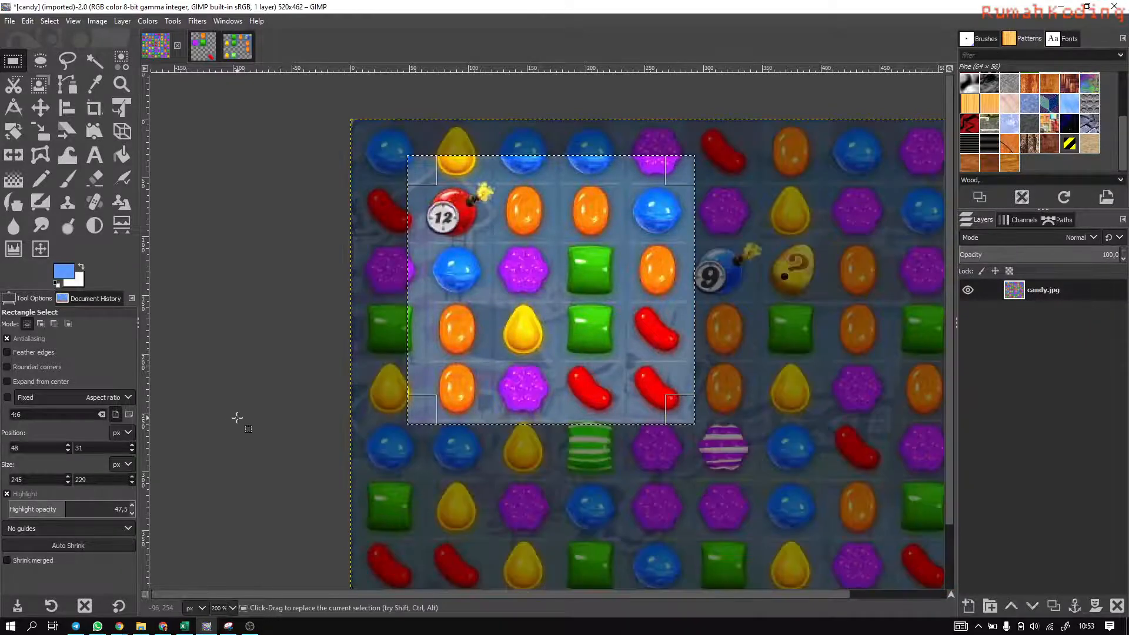
{"action": "left_click", "coordinate": [388, 259]}
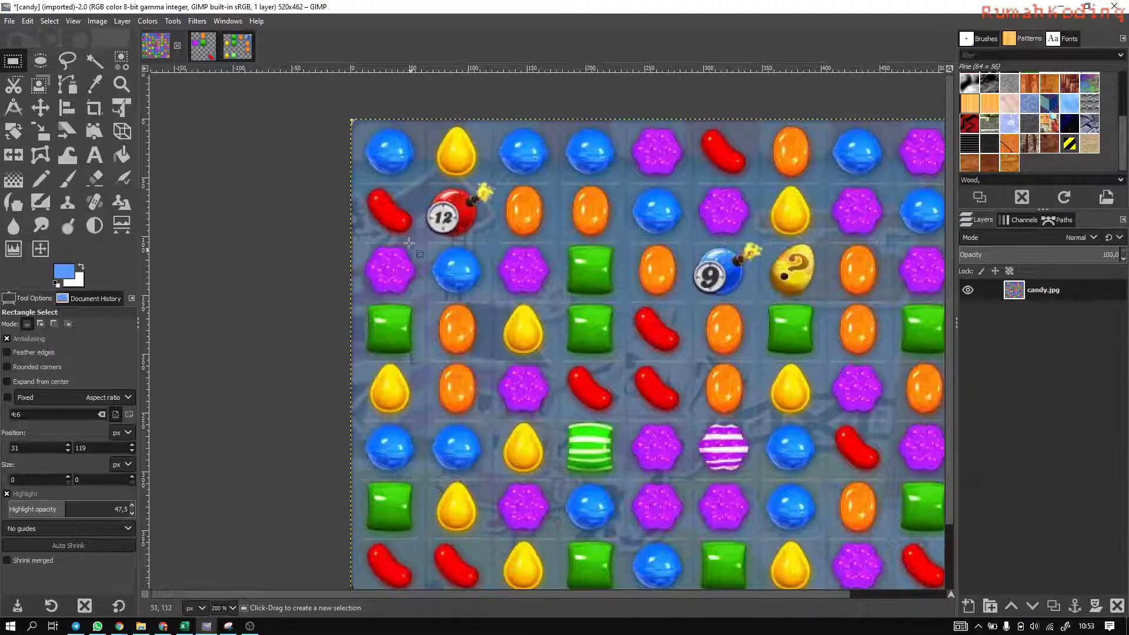
{"action": "left_click_drag", "start_coordinate": [427, 164], "coordinate": [702, 417]}
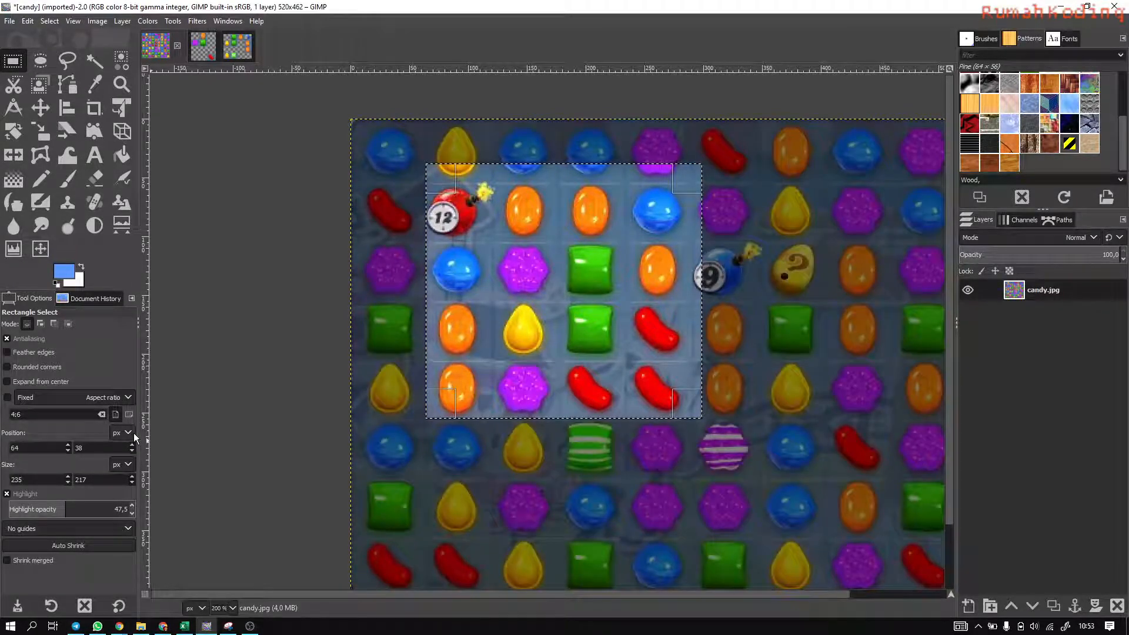
Intersect the rectangular selection with an ellipse about 246 × 200 px overlapping its lower-right part, and clear the resulting selection.
{"action": "left_click", "coordinate": [69, 323]}
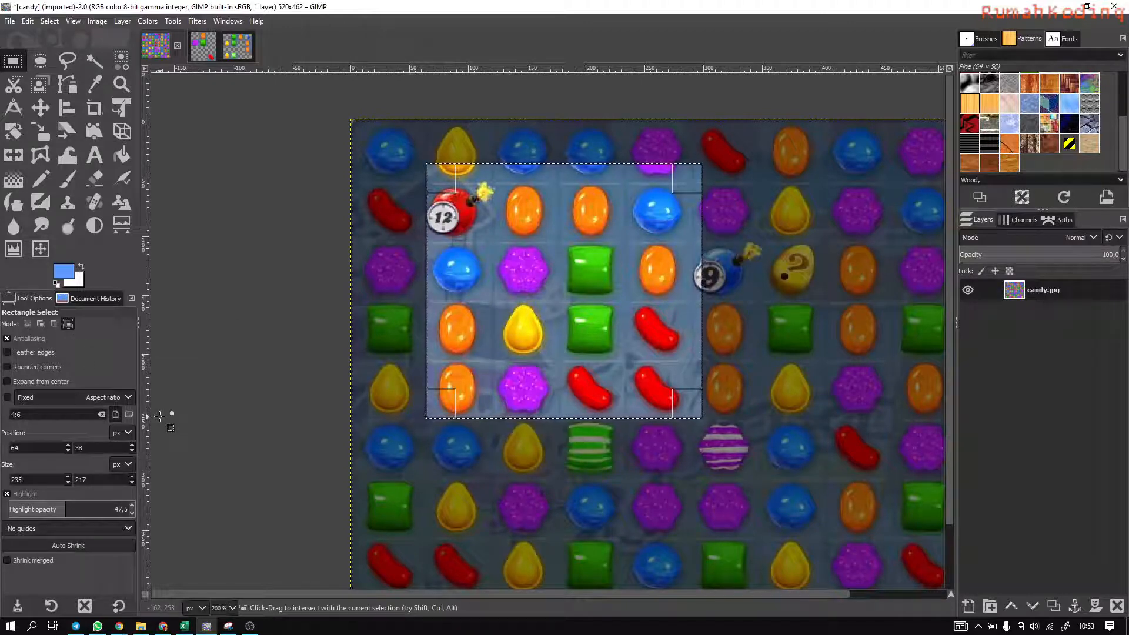
{"action": "left_click", "coordinate": [40, 61]}
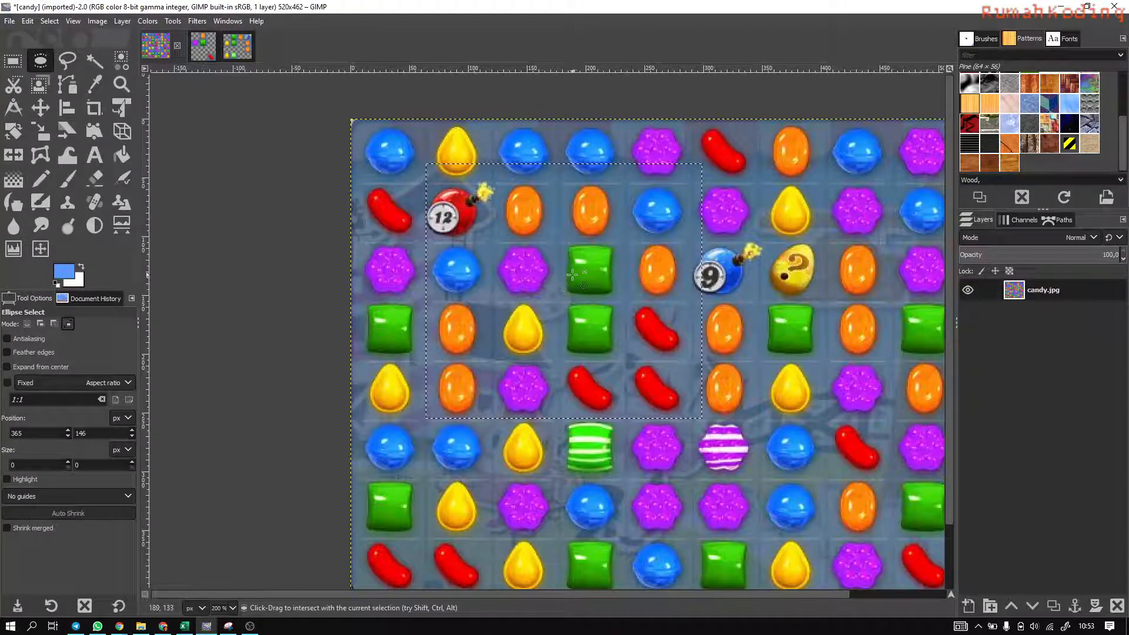
{"action": "left_click_drag", "start_coordinate": [572, 275], "coordinate": [862, 510]}
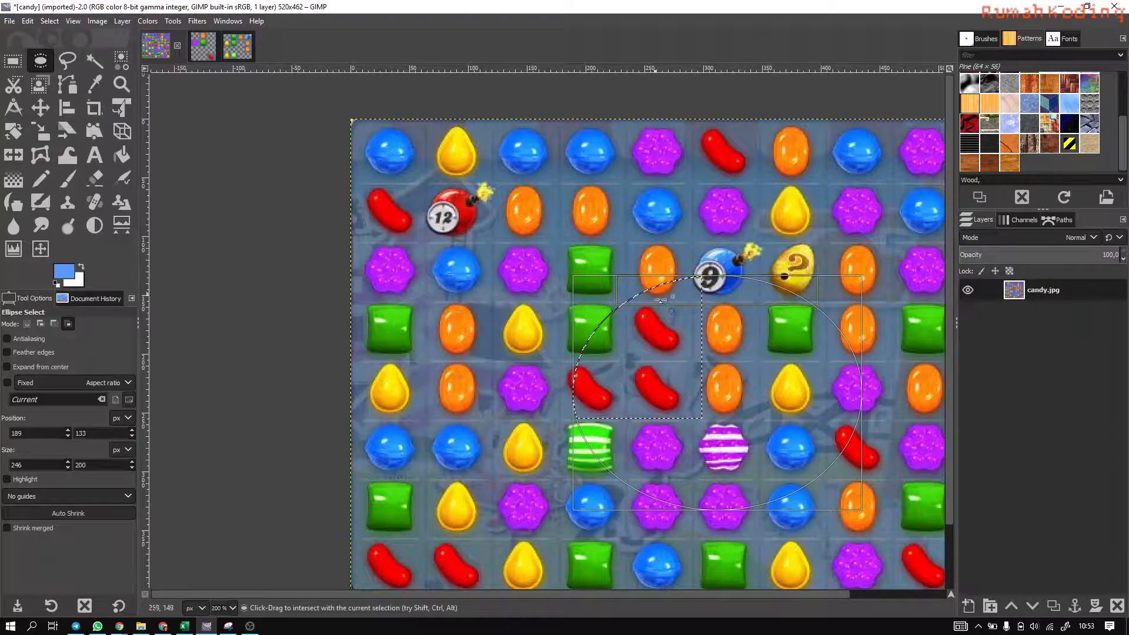
{"action": "left_click", "coordinate": [481, 340]}
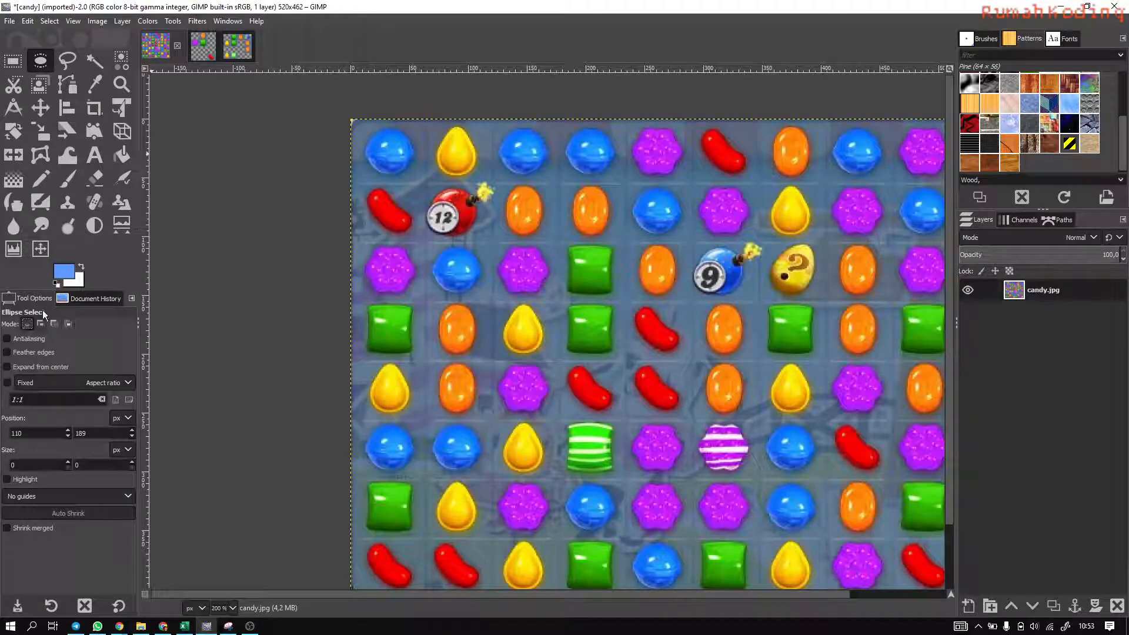
Select a rectangle about 163 × 163 px over rows two to four and intersect it with an overlapping rectangle about 230 × 200 px.
{"action": "left_click", "coordinate": [12, 61]}
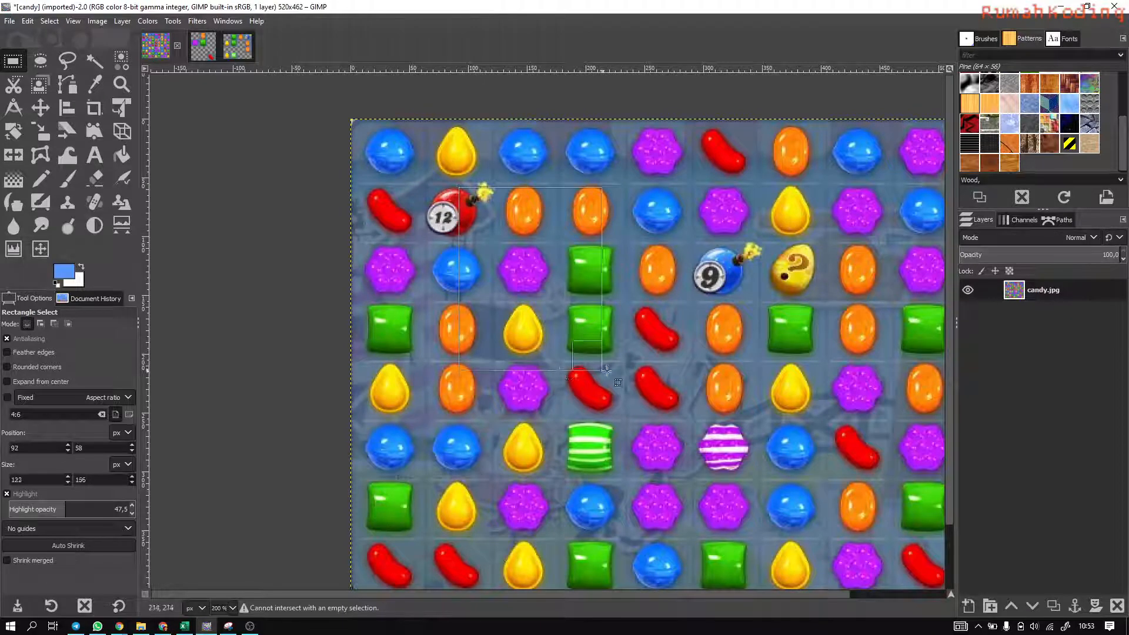
{"action": "left_click_drag", "start_coordinate": [459, 188], "coordinate": [649, 378]}
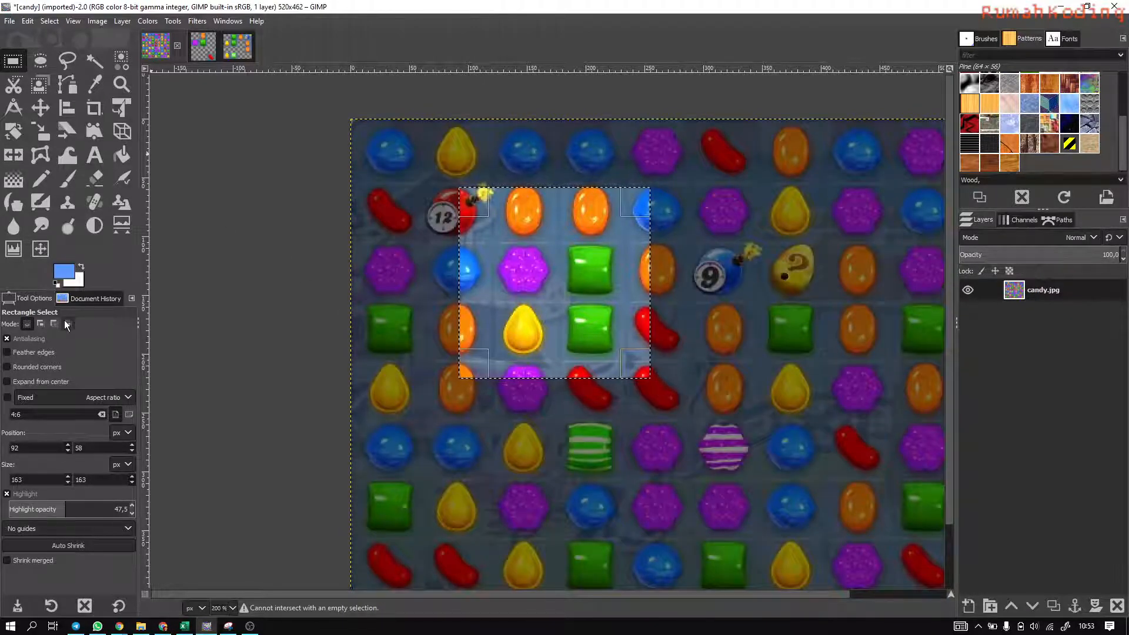
{"action": "left_click", "coordinate": [40, 61]}
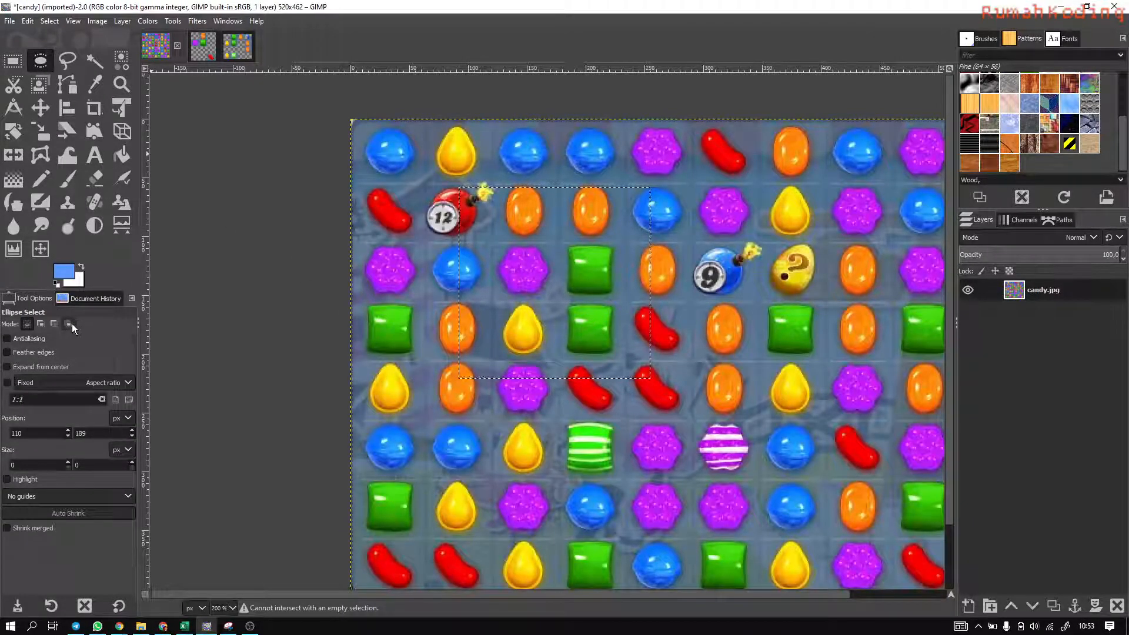
{"action": "key", "text": "r"}
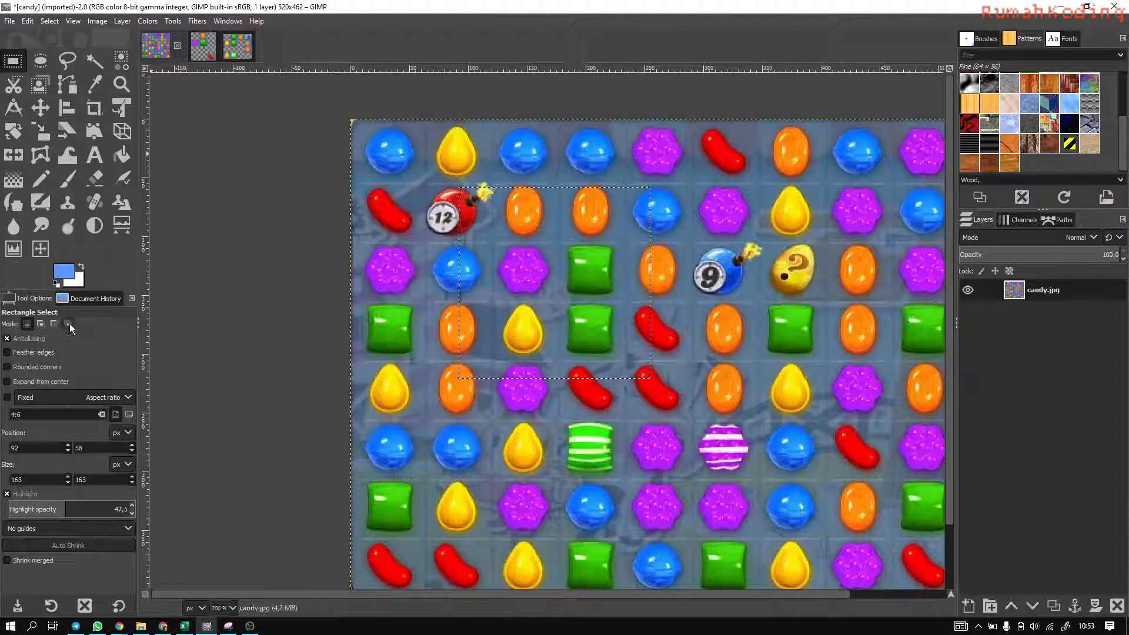
{"action": "left_click", "coordinate": [68, 324]}
{"action": "left_click_drag", "start_coordinate": [757, 229], "coordinate": [490, 461]}
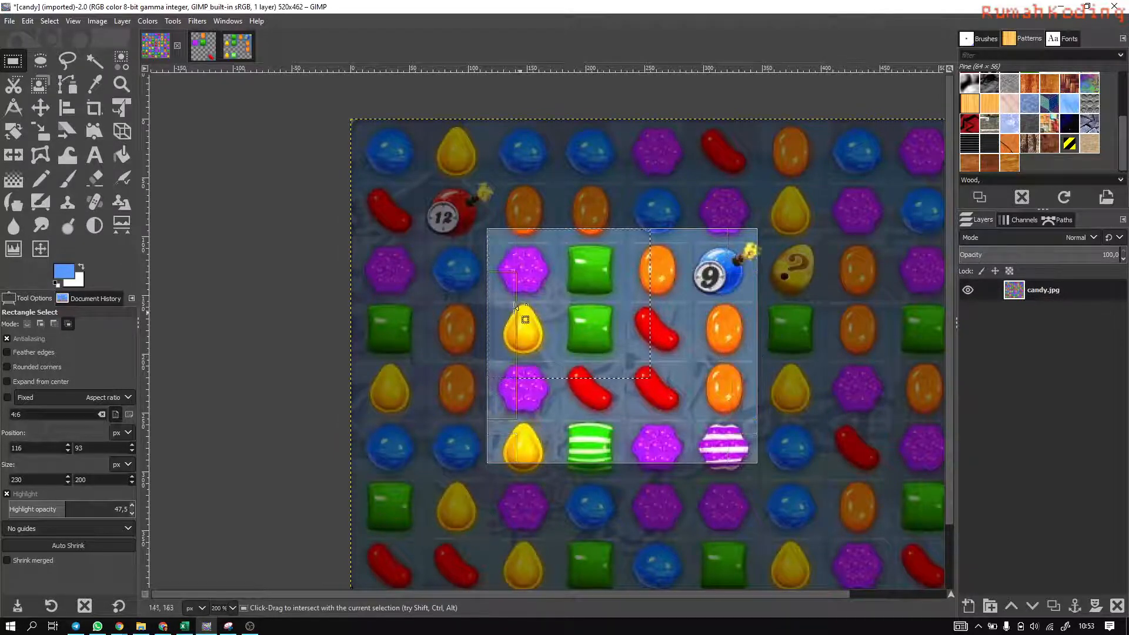
Copy the intersected selection and paste it as a new image.
{"action": "right_click", "coordinate": [564, 286]}
{"action": "mouse_move", "coordinate": [615, 319]}
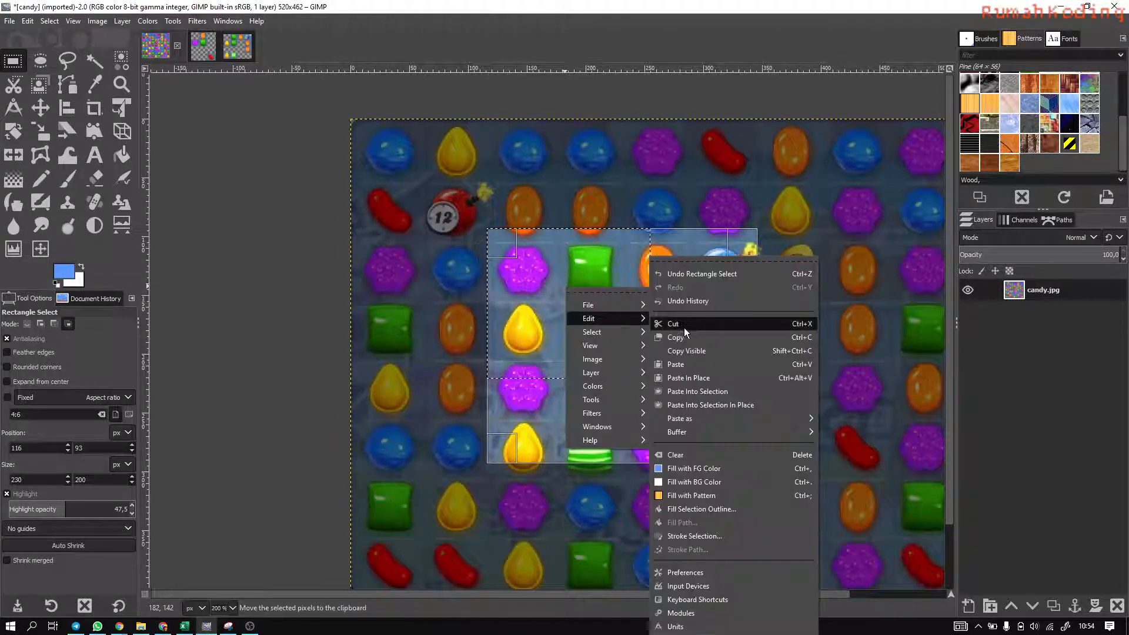
{"action": "left_click", "coordinate": [686, 340]}
{"action": "right_click", "coordinate": [421, 262]}
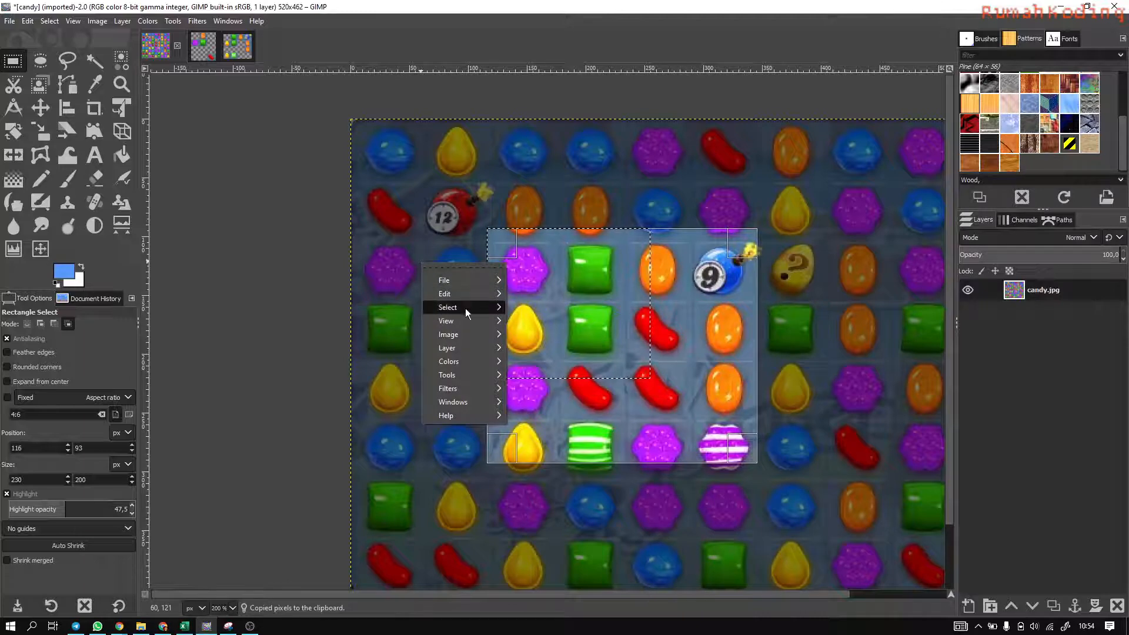
{"action": "mouse_move", "coordinate": [471, 297]}
{"action": "mouse_move", "coordinate": [606, 419]}
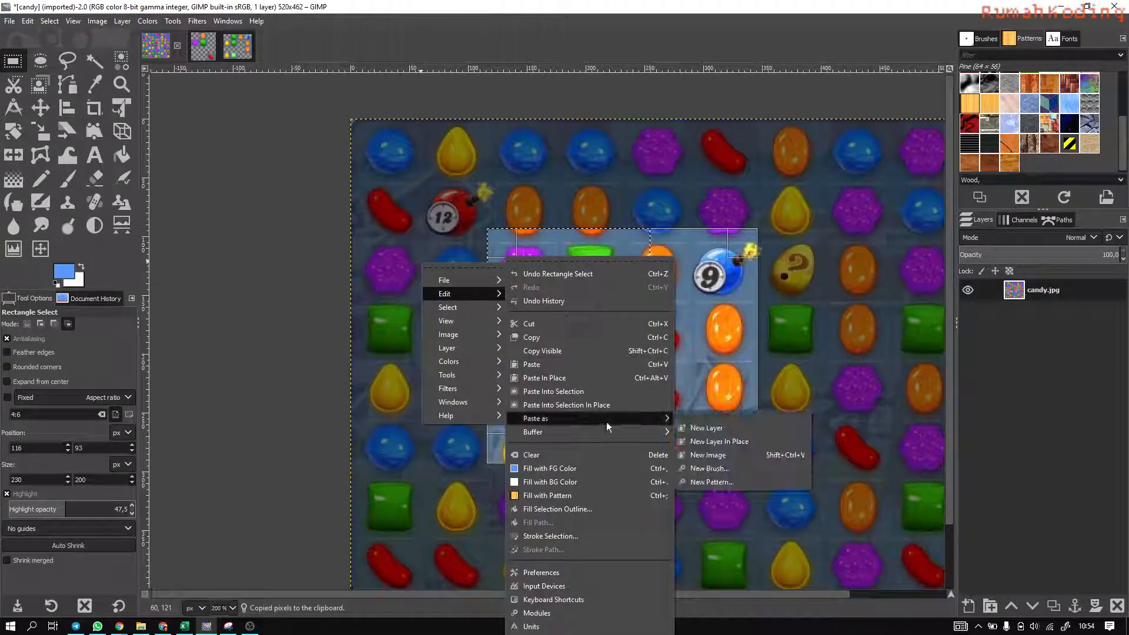
{"action": "left_click", "coordinate": [732, 454]}
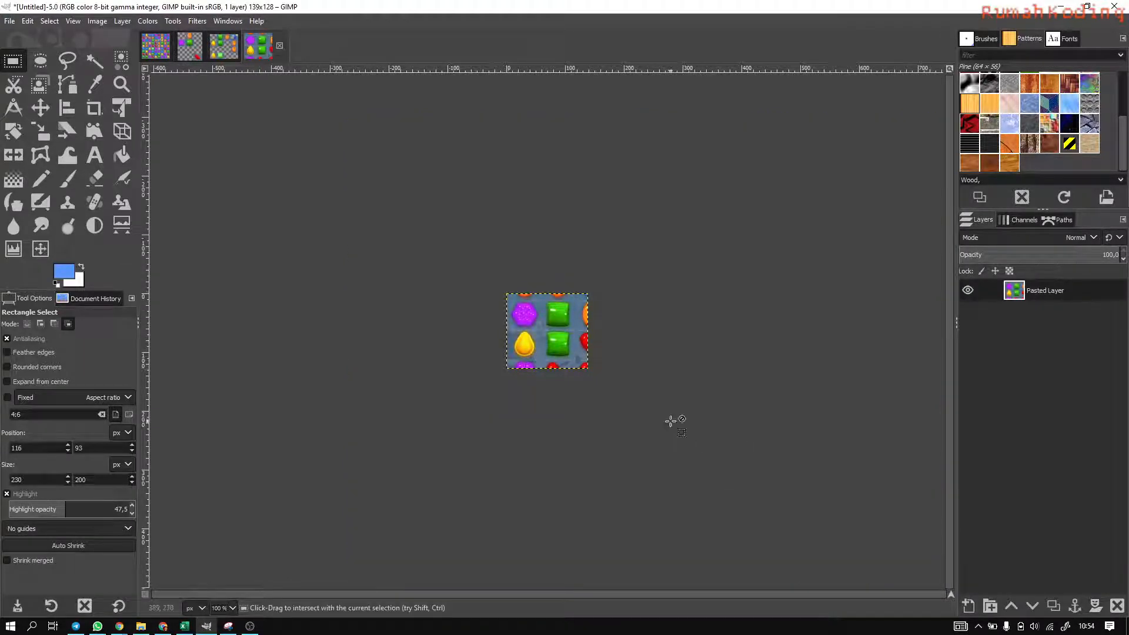
Return to the original candy image and clear its selection.
{"action": "left_click", "coordinate": [154, 48]}
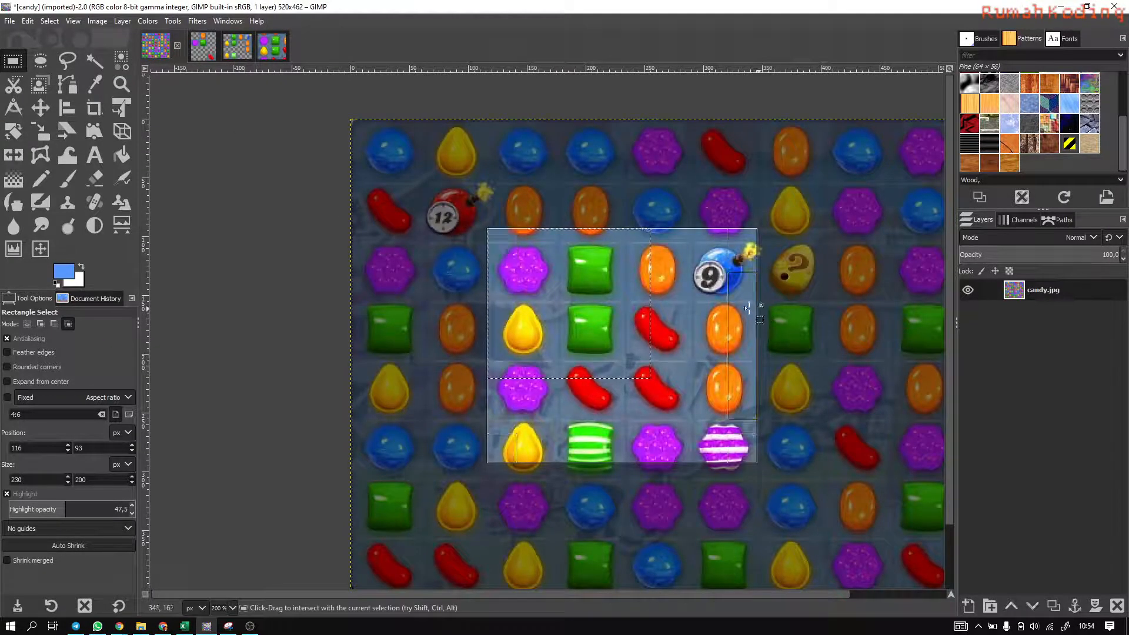
{"action": "left_click", "coordinate": [778, 323]}
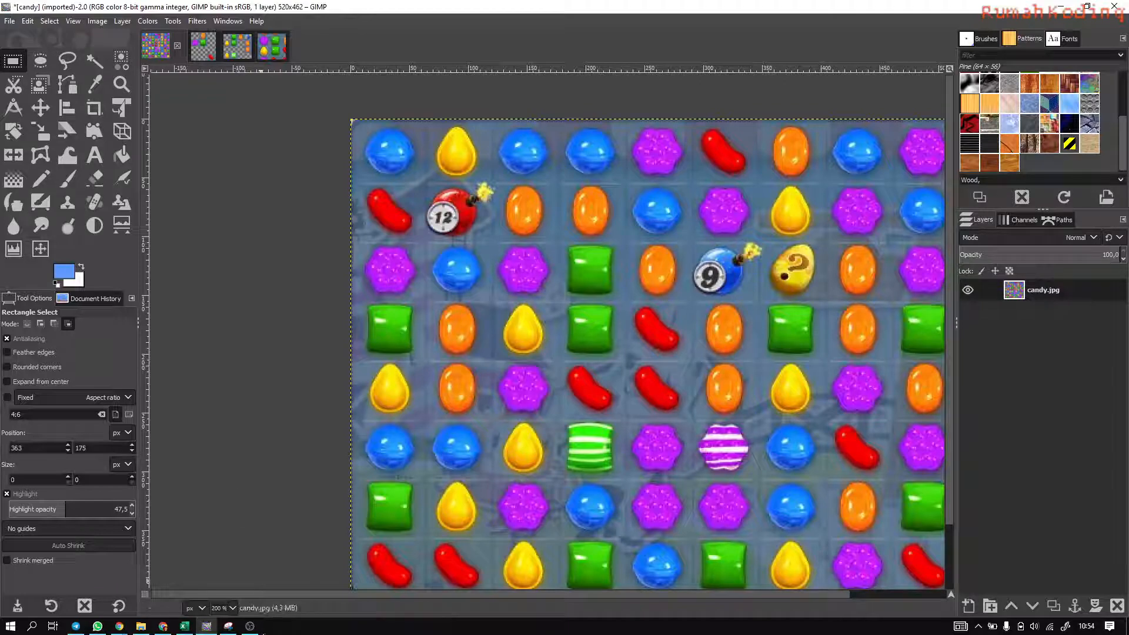
{"action": "mouse_move", "coordinate": [251, 626]}
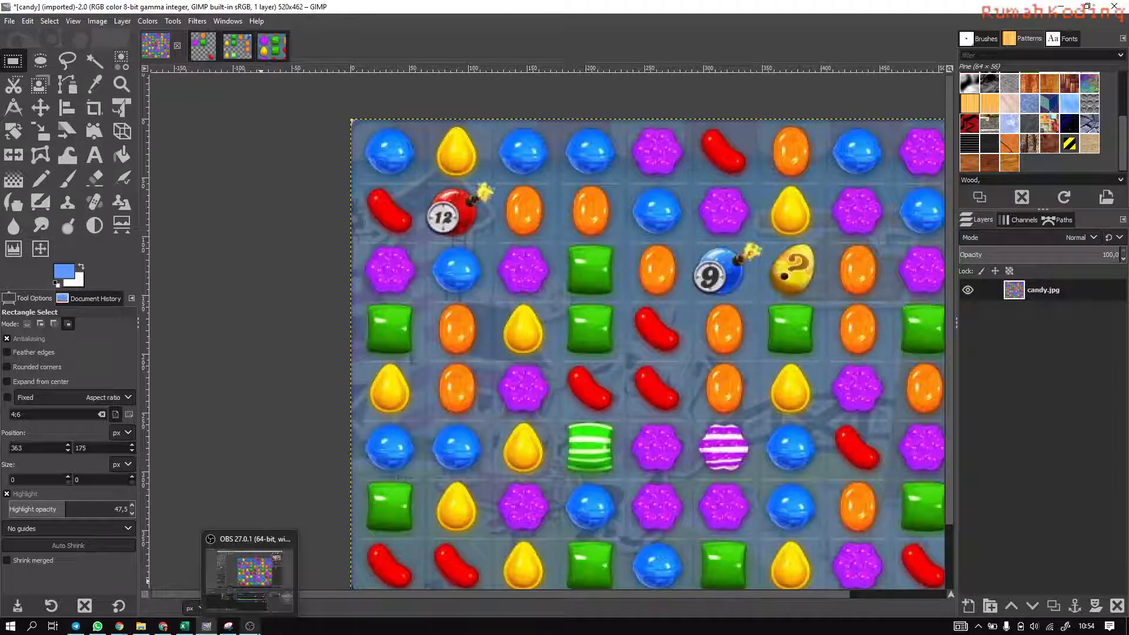